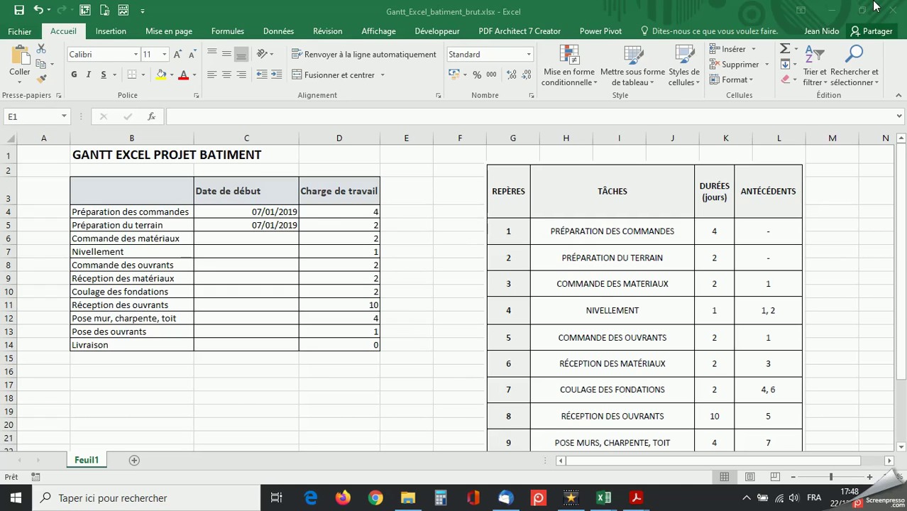
Extend only the formatting of the Charge de travail column, D3:D14, across columns E and F, and shift the task reference picture clear of the table
{"action": "left_click", "coordinate": [345, 191]}
{"action": "left_click_drag", "start_coordinate": [345, 191], "coordinate": [496, 350]}
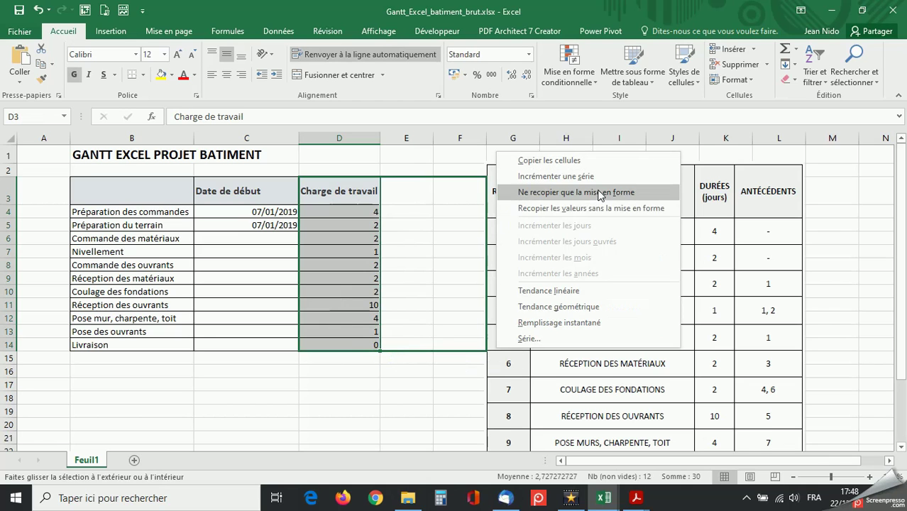
{"action": "left_click", "coordinate": [573, 194]}
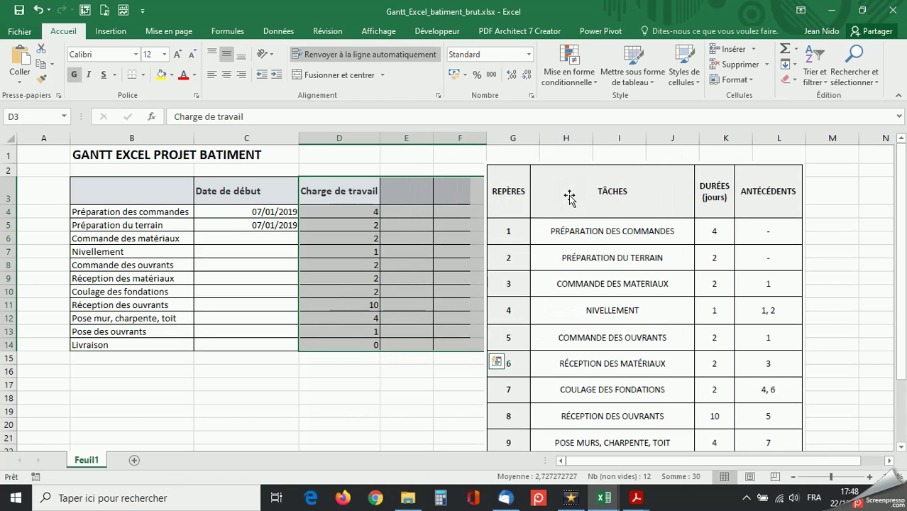
{"action": "left_click", "coordinate": [560, 183]}
{"action": "left_click_drag", "start_coordinate": [559, 166], "coordinate": [669, 164]}
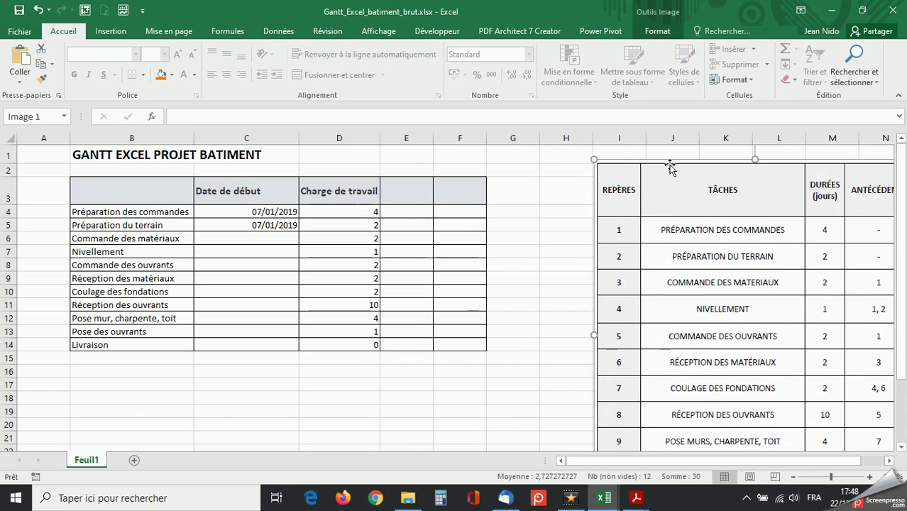
Add the headers "Date de fin" in E3 and "Durée calendaire" in F3, and centre both horizontally
{"action": "left_click", "coordinate": [398, 196]}
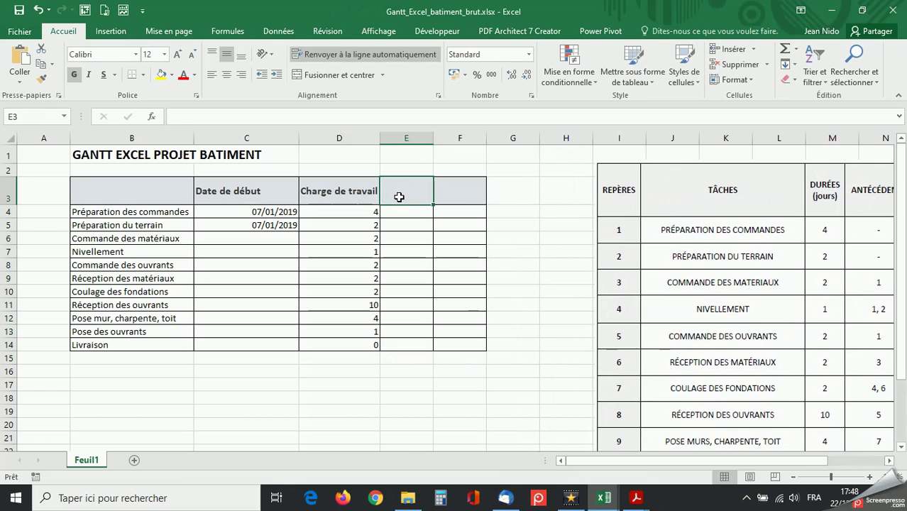
{"action": "type", "text": "Date de fin"}
{"action": "key", "text": "Tab"}
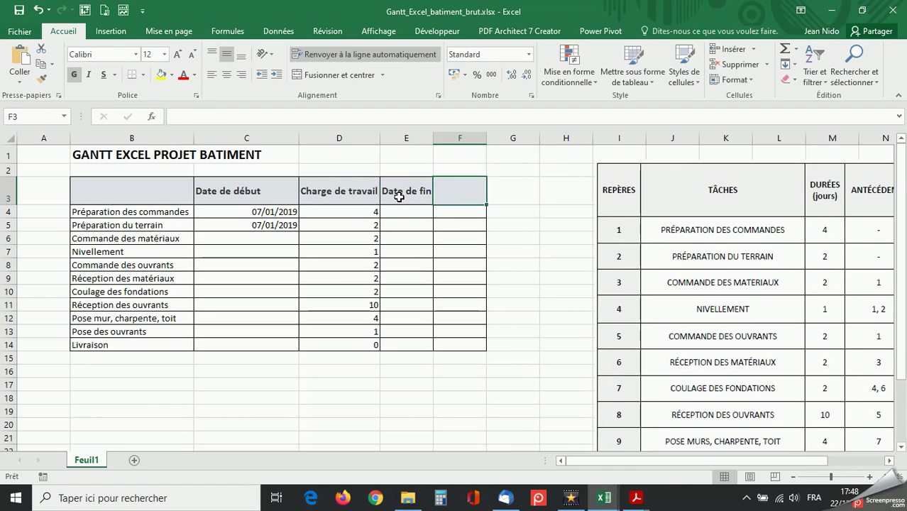
{"action": "type", "text": "Durée calendaire"}
{"action": "left_click_drag", "start_coordinate": [398, 197], "coordinate": [442, 199]}
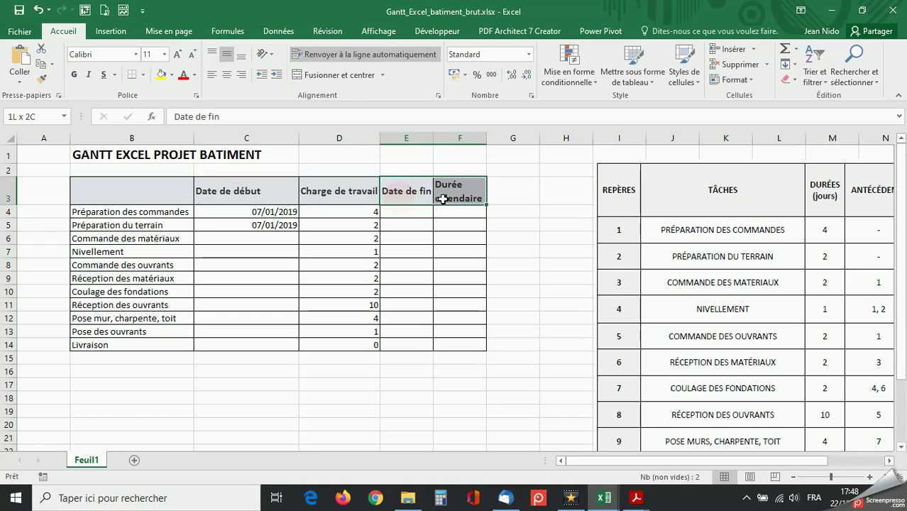
{"action": "left_click", "coordinate": [226, 75]}
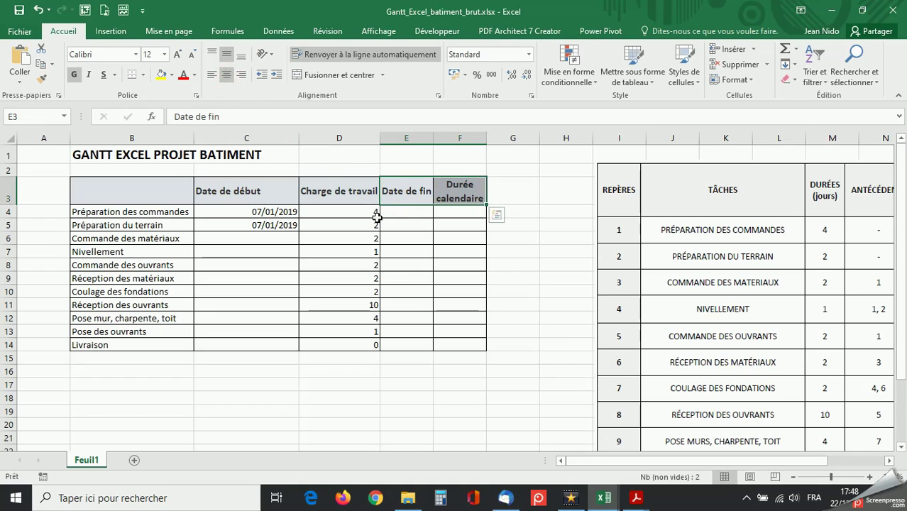
Calculate the first task's end date in E4 with =SERIE.JOUR.OUVRE(C4;D4)
{"action": "left_click", "coordinate": [408, 212]}
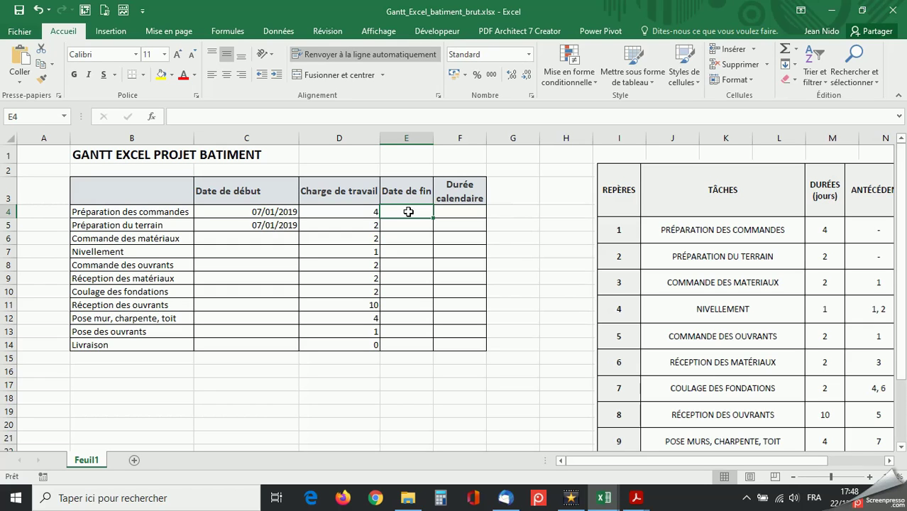
{"action": "type", "text": "=ser"}
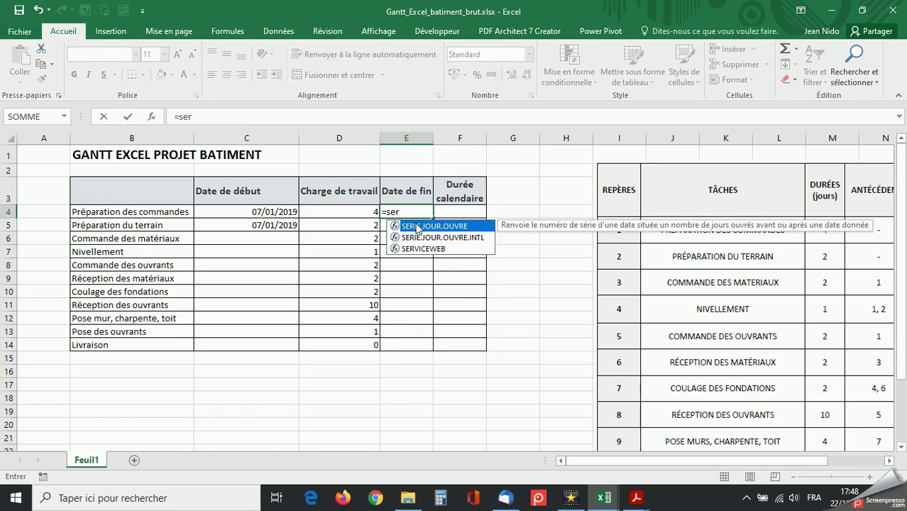
{"action": "double_click", "coordinate": [418, 227]}
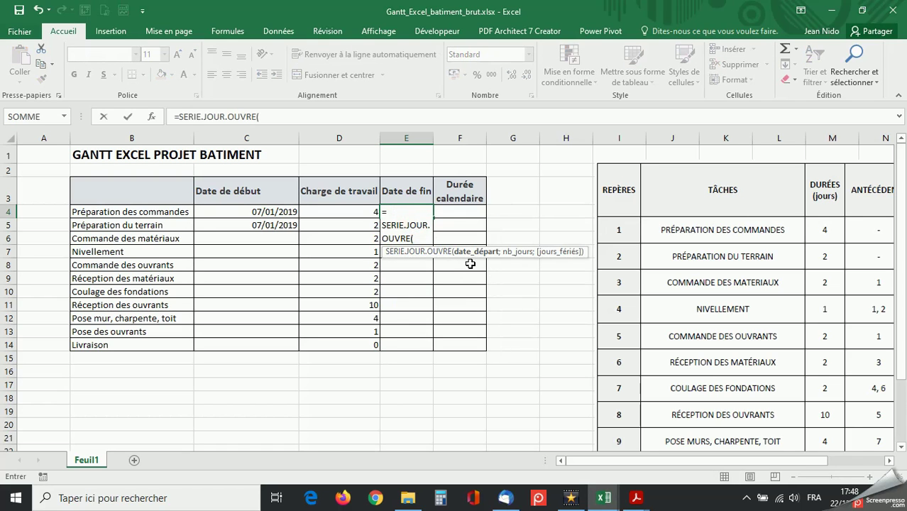
{"action": "left_click", "coordinate": [270, 211]}
{"action": "type", "text": ";"}
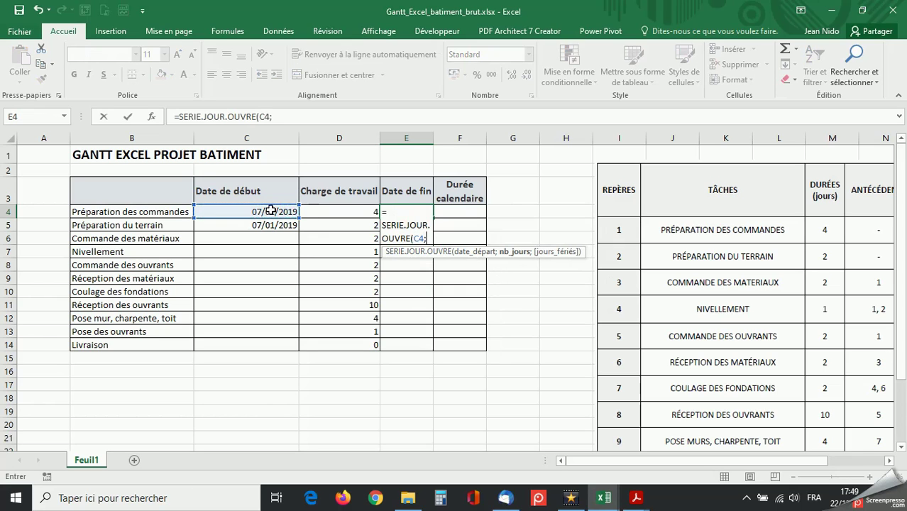
{"action": "left_click", "coordinate": [344, 214]}
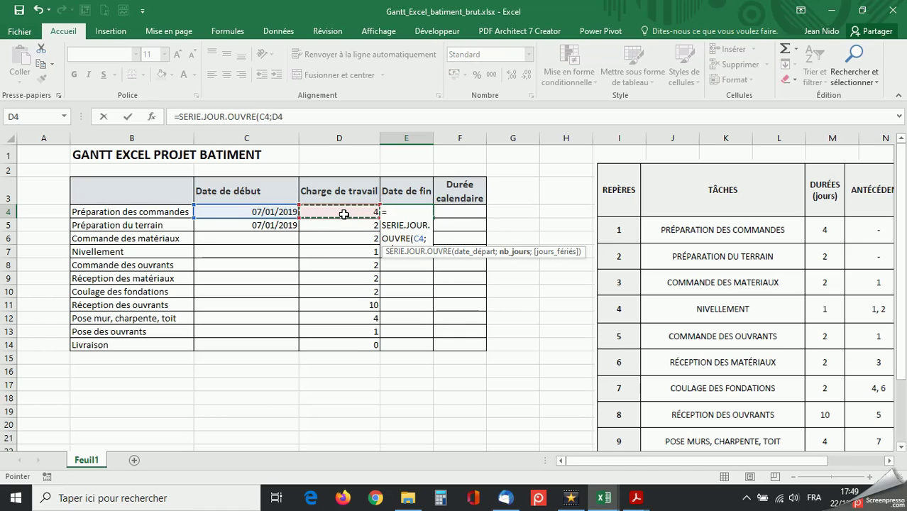
{"action": "type", "text": ")"}
{"action": "key", "text": "Return"}
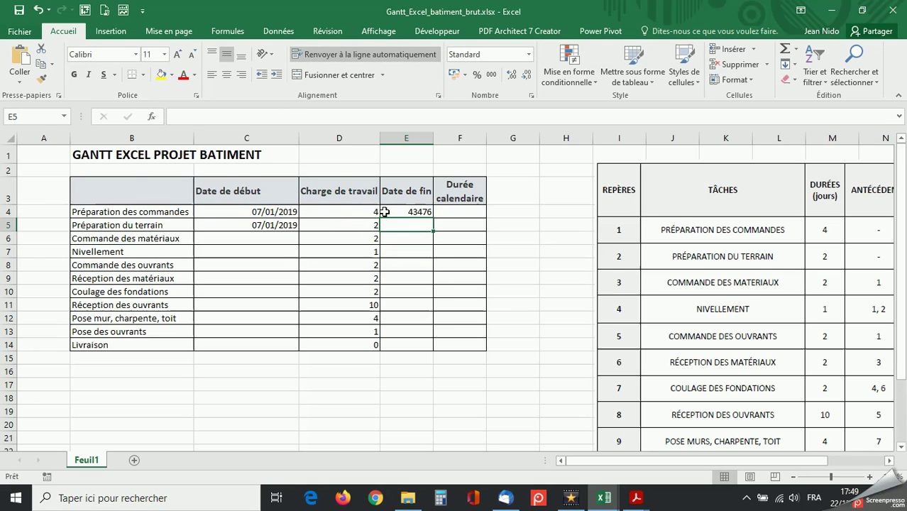
Apply the long date format to the end dates in E4:E14 and the start dates in C4:C14
{"action": "left_click_drag", "start_coordinate": [402, 212], "coordinate": [393, 346]}
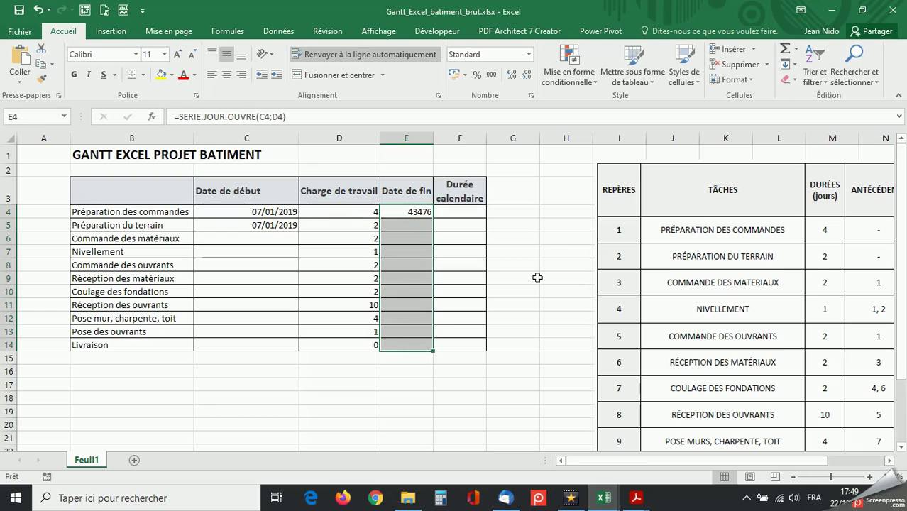
{"action": "left_click", "coordinate": [528, 55]}
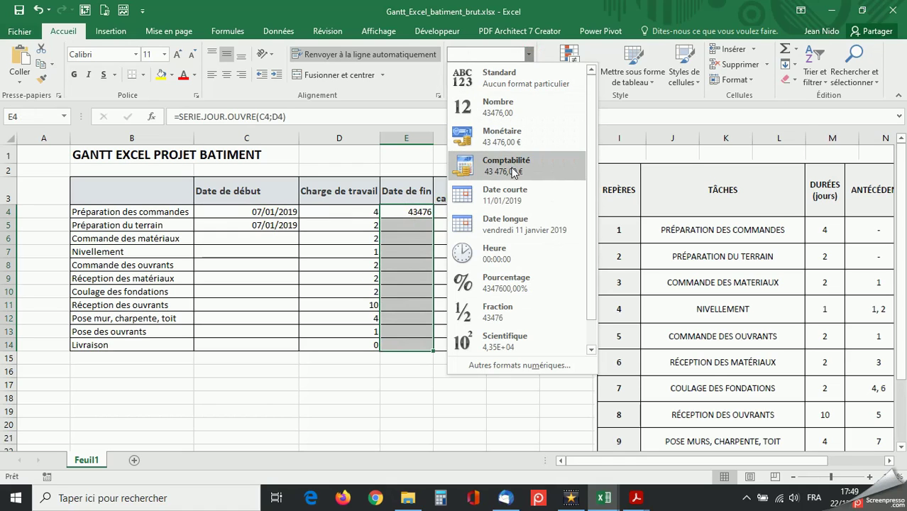
{"action": "left_click", "coordinate": [498, 230]}
{"action": "left_click_drag", "start_coordinate": [239, 212], "coordinate": [239, 344]}
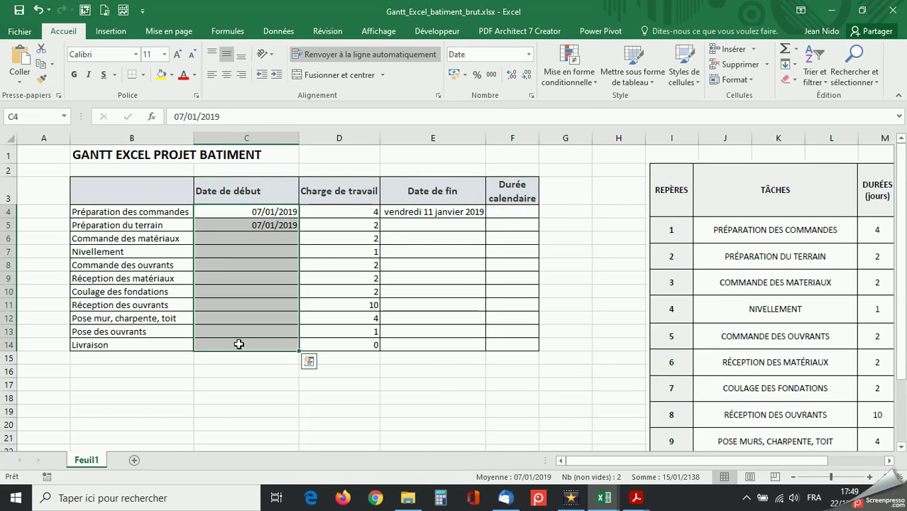
{"action": "left_click", "coordinate": [528, 54]}
{"action": "left_click", "coordinate": [501, 226]}
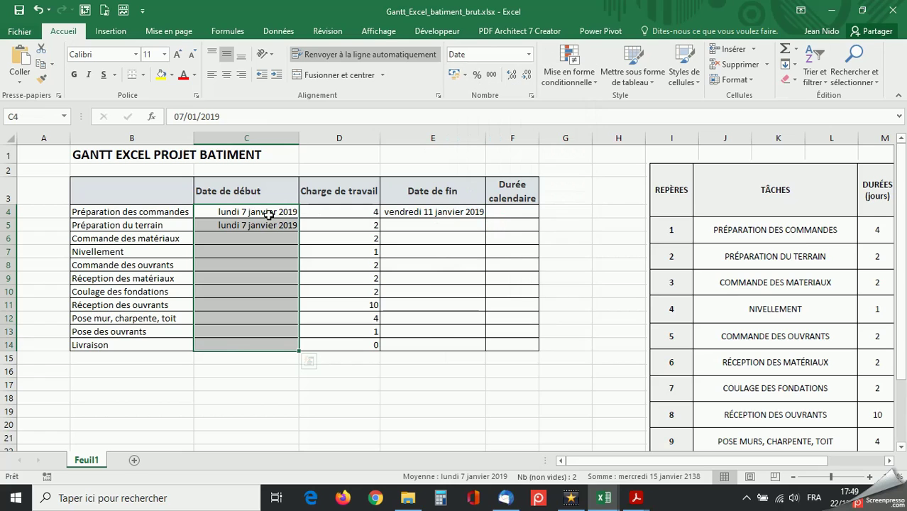
Change the end date formula in E4 to =SERIE.JOUR.OUVRE(C4;D4-1) and copy it down to E5
{"action": "left_click", "coordinate": [269, 214]}
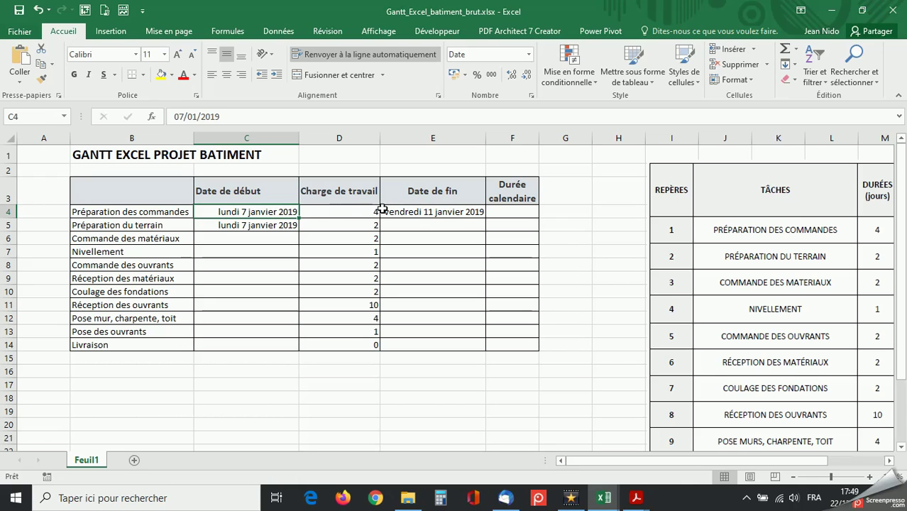
{"action": "left_click", "coordinate": [437, 214]}
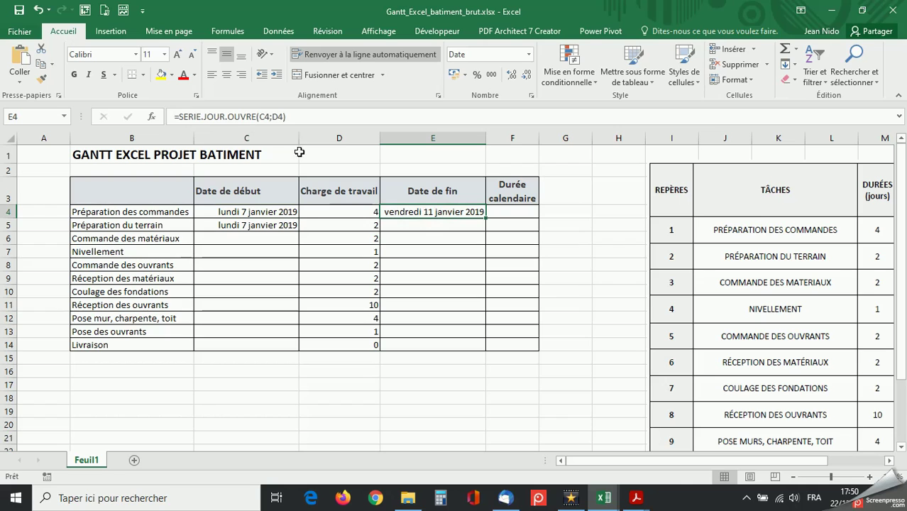
{"action": "left_click", "coordinate": [282, 117]}
{"action": "type", "text": "-1"}
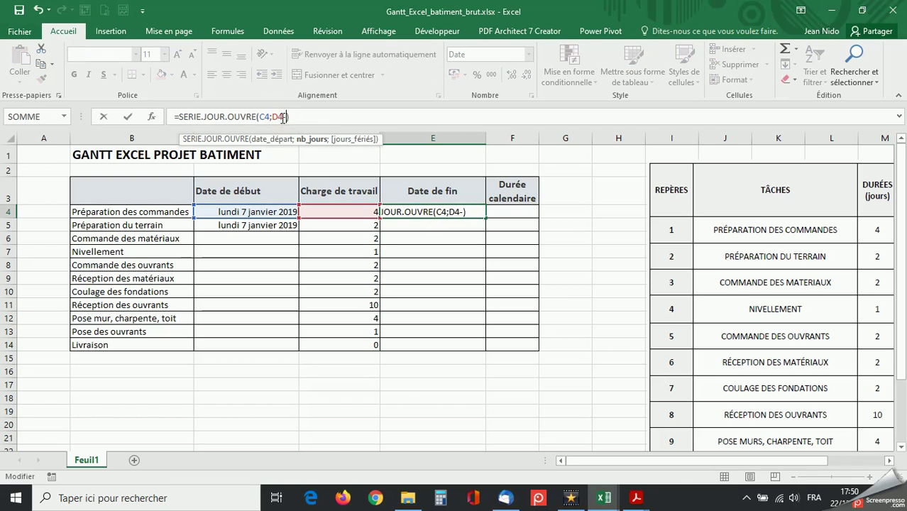
{"action": "key", "text": "Return"}
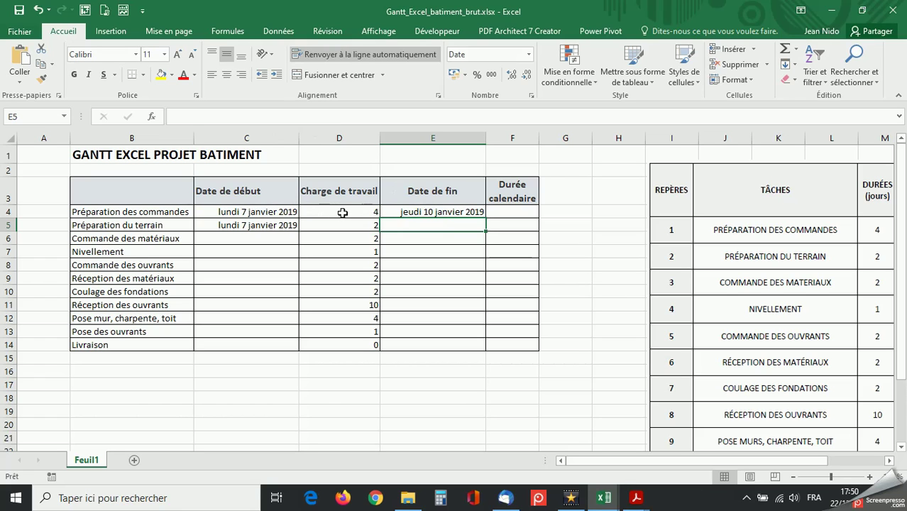
{"action": "left_click", "coordinate": [435, 211]}
{"action": "left_click_drag", "start_coordinate": [485, 218], "coordinate": [465, 230]}
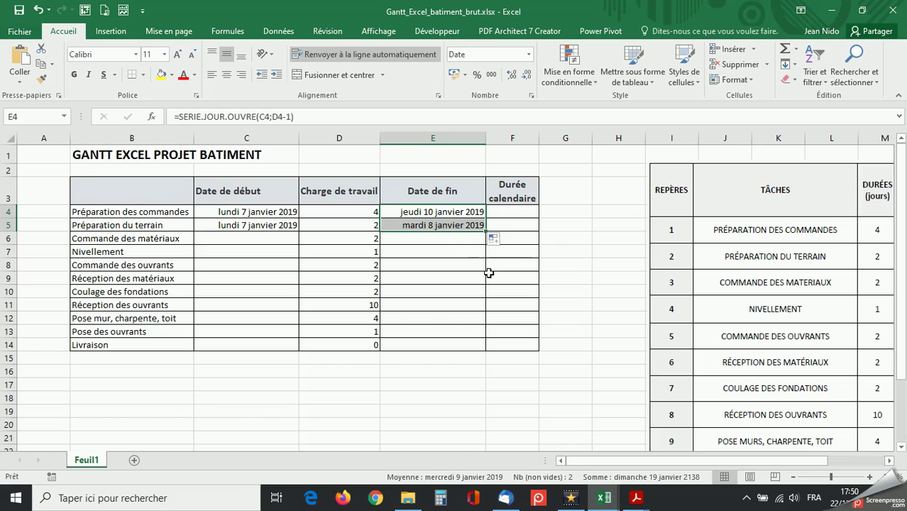
Calculate the start date of Commande des matériaux in C6 with =SERIE.JOUR.OUVRE(E4;1)
{"action": "scroll", "coordinate": [489, 273], "scroll_direction": "right", "scroll_amount": 3}
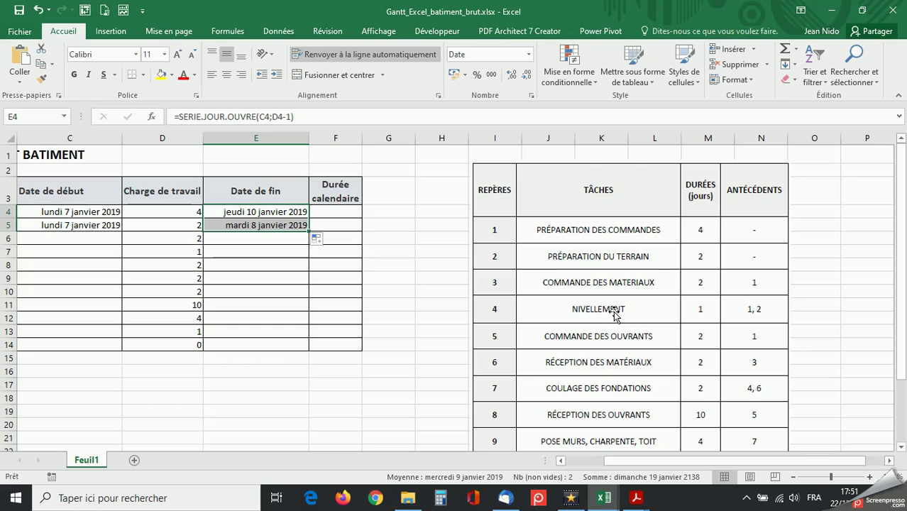
{"action": "scroll", "coordinate": [614, 314], "scroll_direction": "left", "scroll_amount": 3}
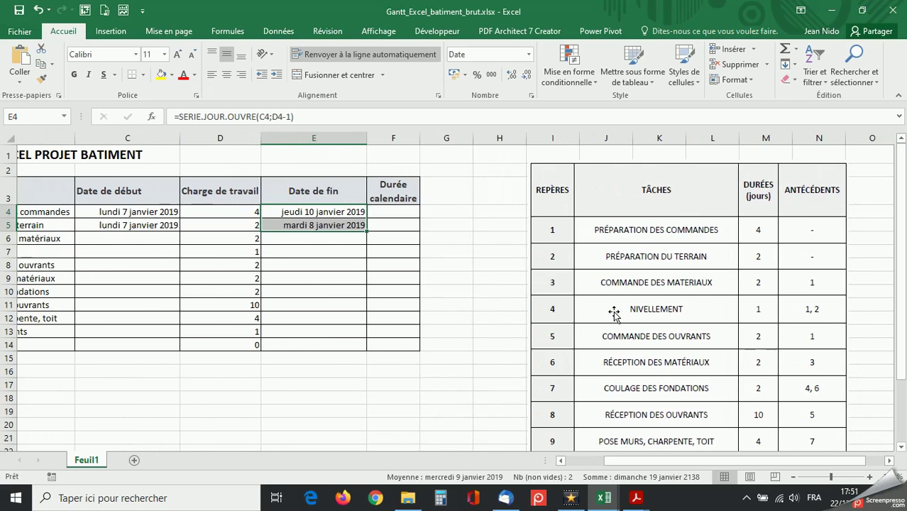
{"action": "scroll", "coordinate": [614, 315], "scroll_direction": "left", "scroll_amount": 2}
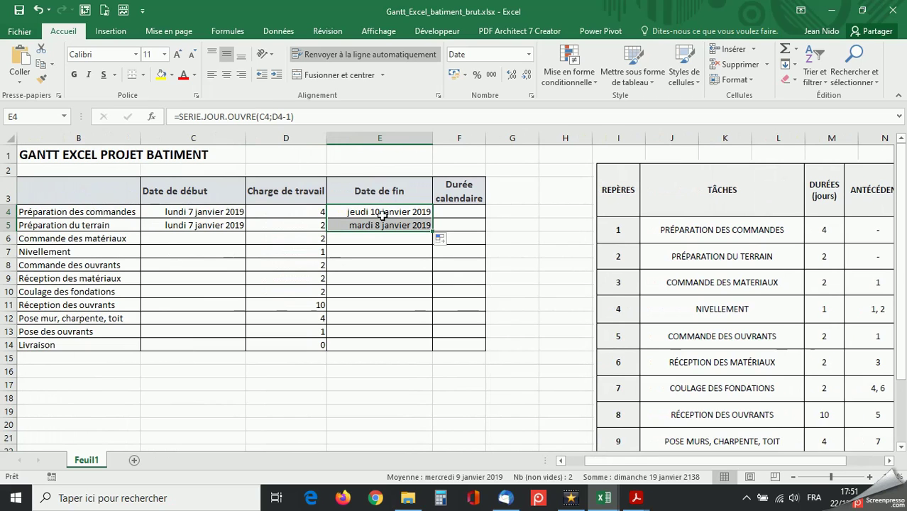
{"action": "left_click", "coordinate": [183, 239]}
{"action": "type", "text": "="}
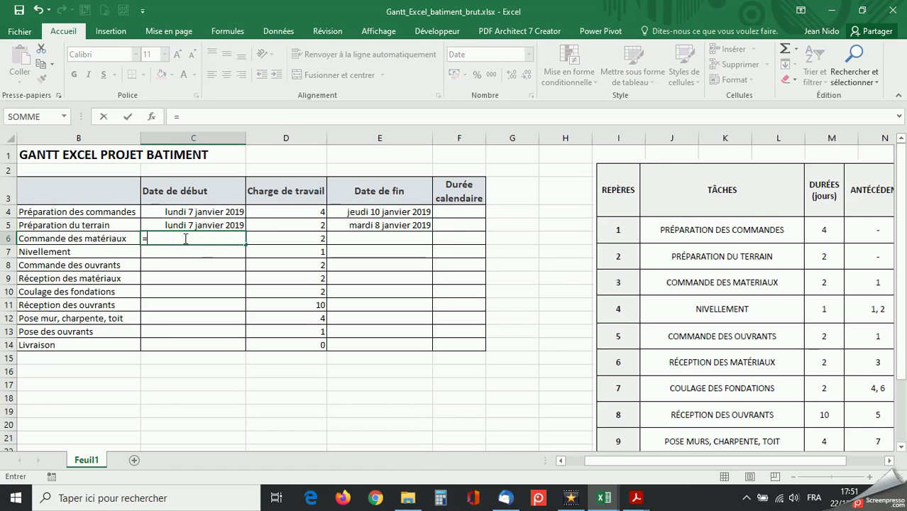
{"action": "type", "text": "ser"}
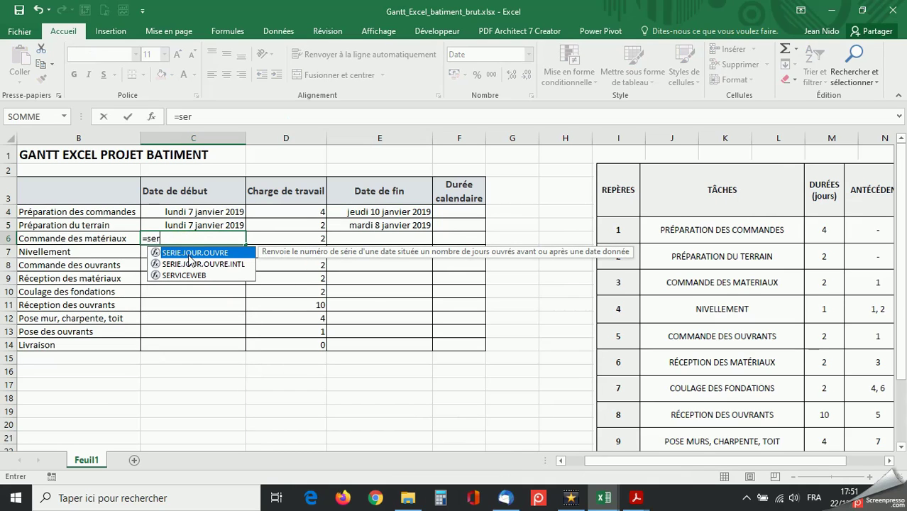
{"action": "double_click", "coordinate": [190, 253]}
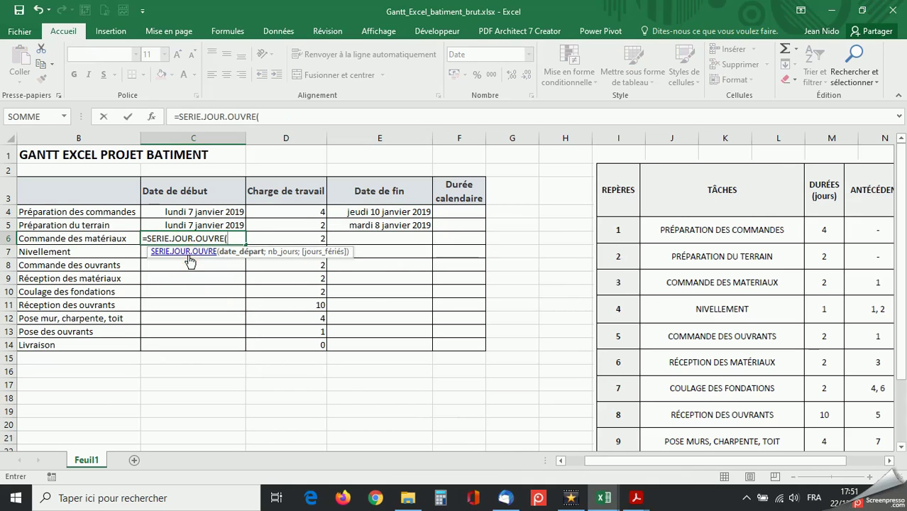
{"action": "left_click", "coordinate": [381, 211]}
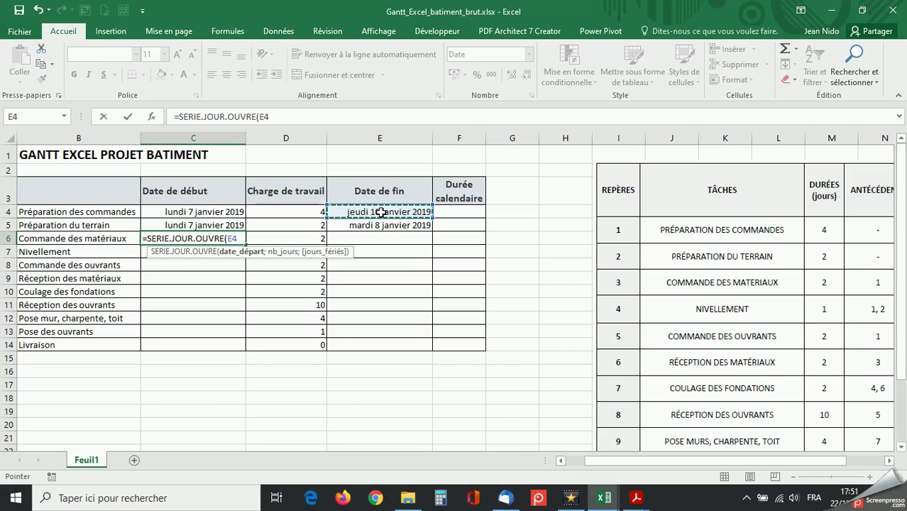
{"action": "type", "text": ";1"}
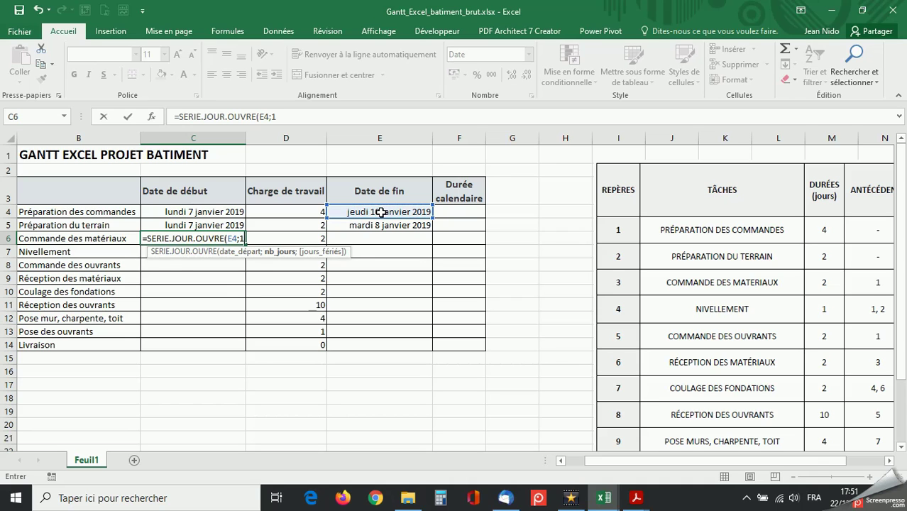
{"action": "key", "text": "Return"}
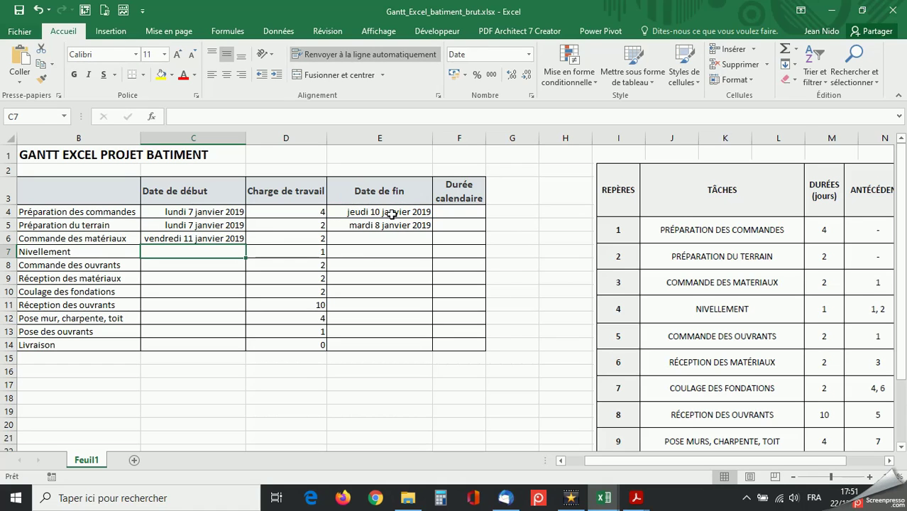
Copy the start date in C6 and paste it as values into C7:C8 for Nivellement and Commande des ouvrants
{"action": "left_click", "coordinate": [215, 239]}
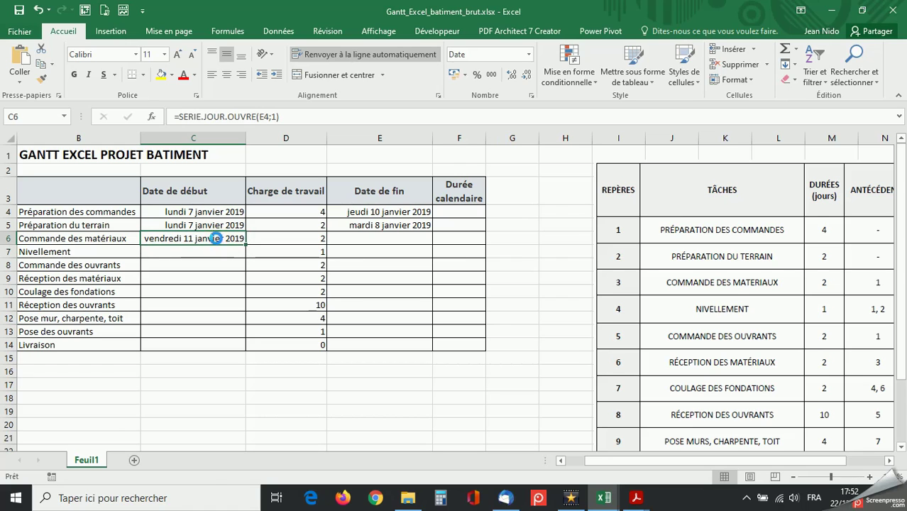
{"action": "key", "text": "ctrl+c"}
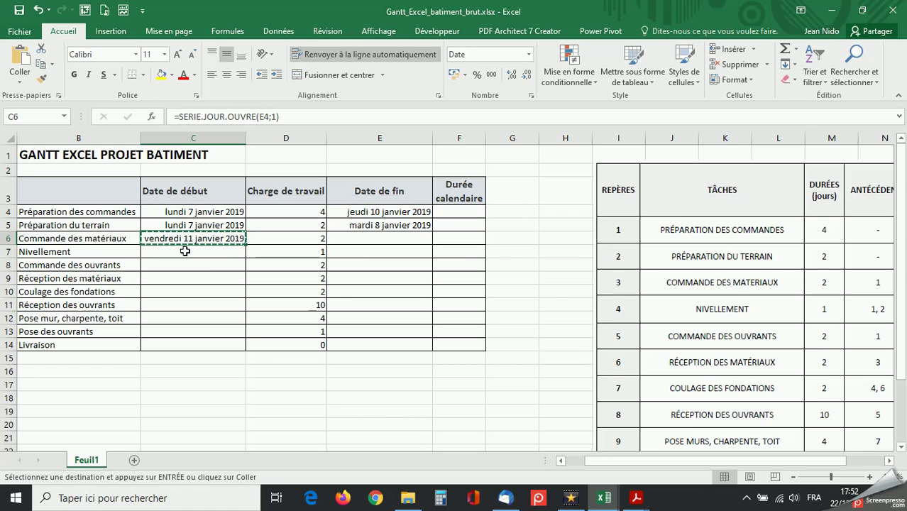
{"action": "left_click_drag", "start_coordinate": [185, 251], "coordinate": [184, 264]}
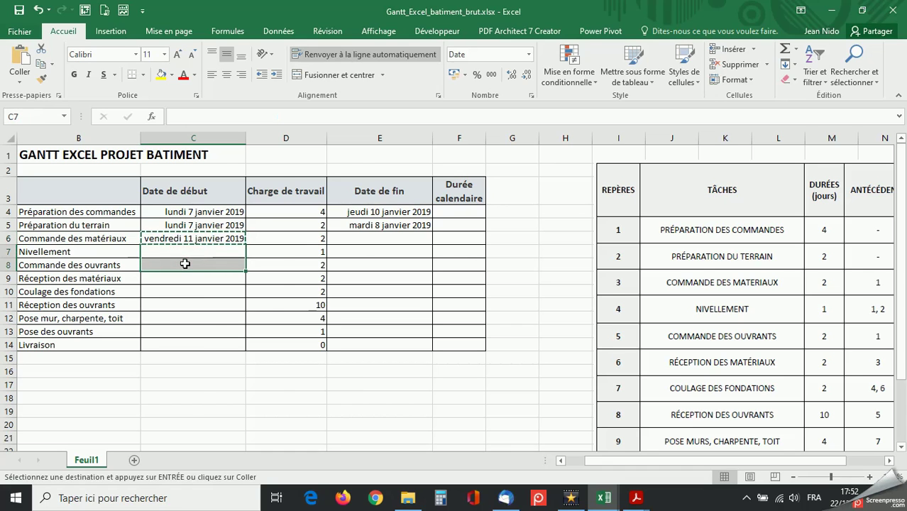
{"action": "right_click", "coordinate": [184, 264]}
{"action": "left_click", "coordinate": [231, 257]}
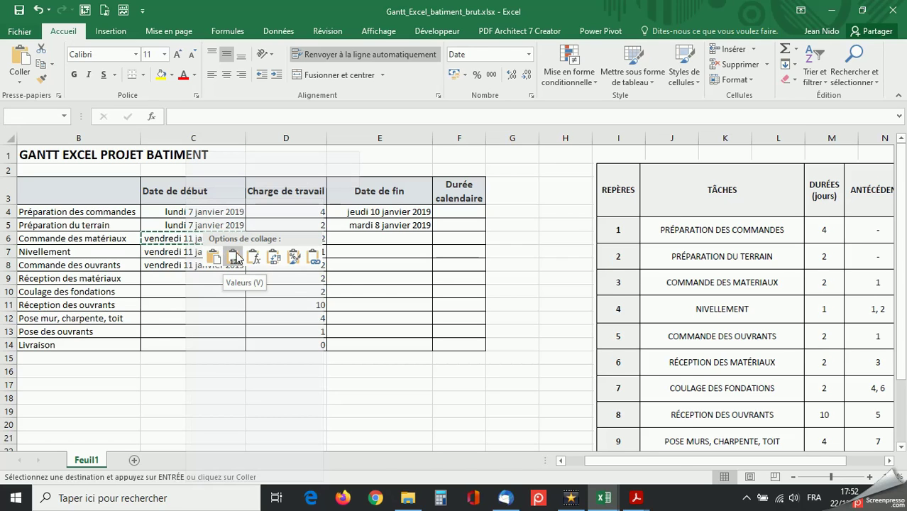
Paste C6 as a link into C7:C8 and copy the end date formula from E5 down to E8
{"action": "left_click", "coordinate": [313, 257]}
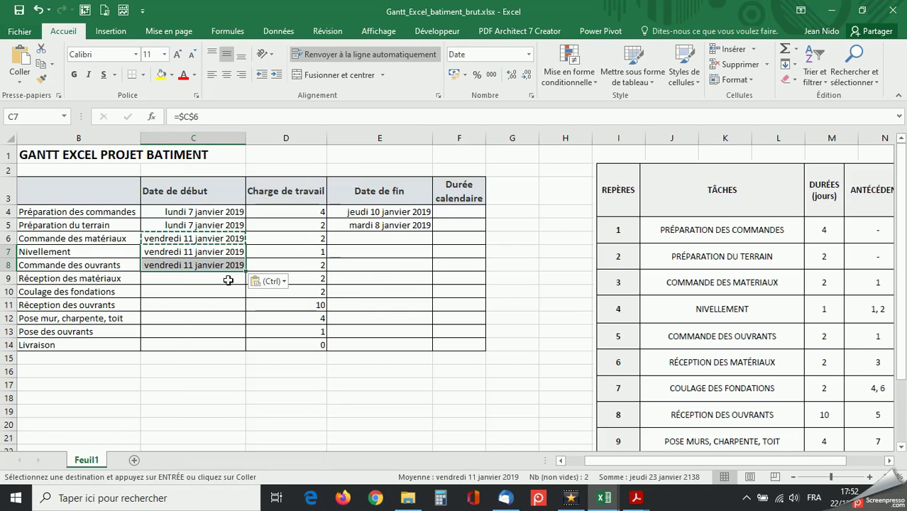
{"action": "key", "text": "Escape"}
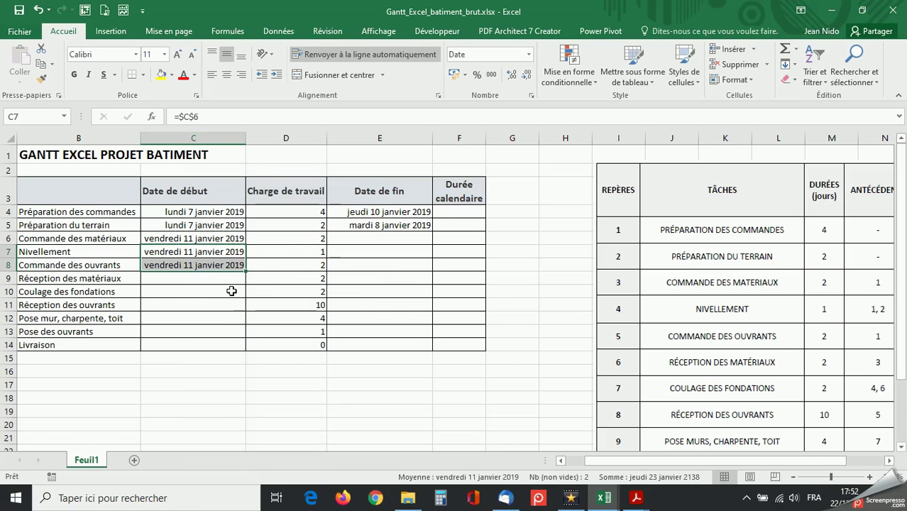
{"action": "left_click", "coordinate": [203, 240]}
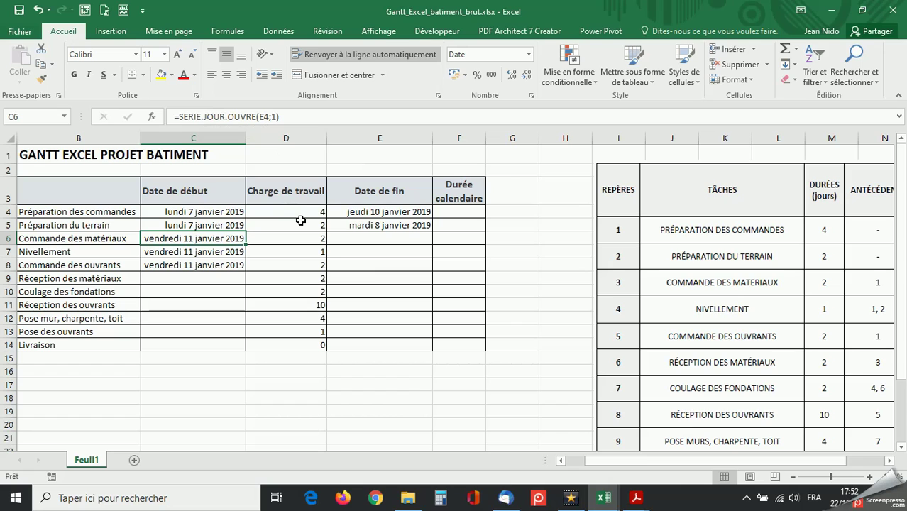
{"action": "left_click", "coordinate": [387, 224]}
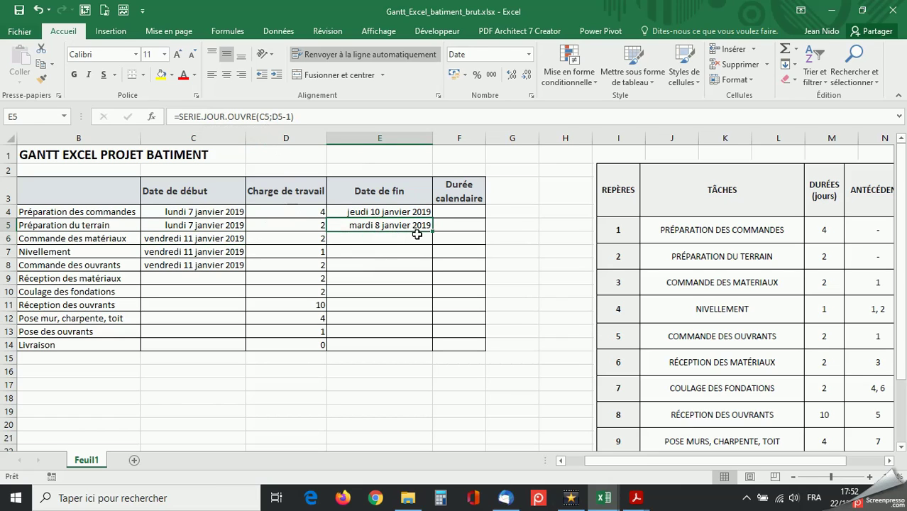
{"action": "left_click_drag", "start_coordinate": [431, 231], "coordinate": [431, 267]}
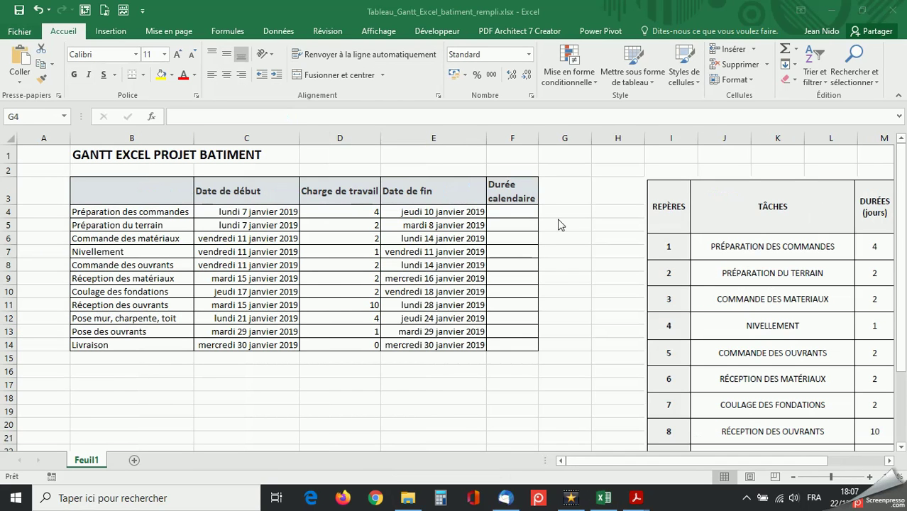
Calculate the calendar duration of Préparation des commandes in F4 with =E4-C4
{"action": "left_click", "coordinate": [512, 213]}
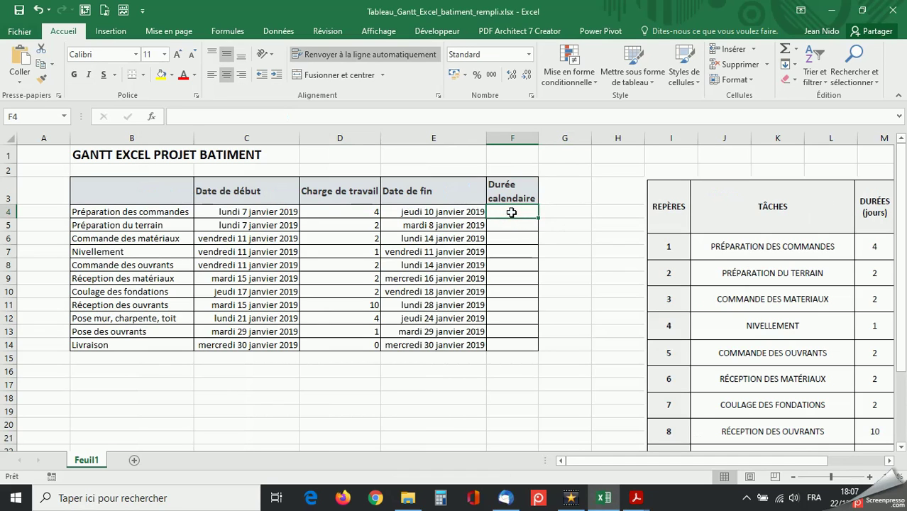
{"action": "type", "text": "="}
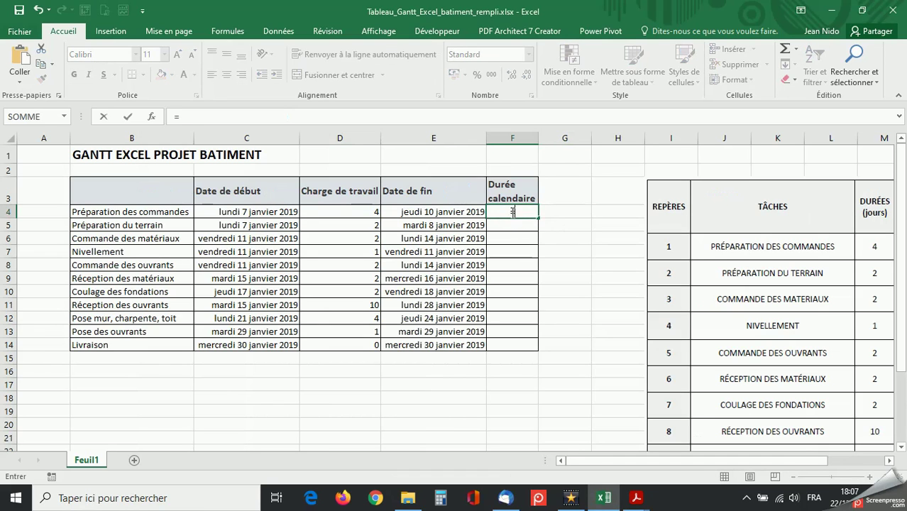
{"action": "left_click", "coordinate": [443, 213]}
{"action": "type", "text": "-"}
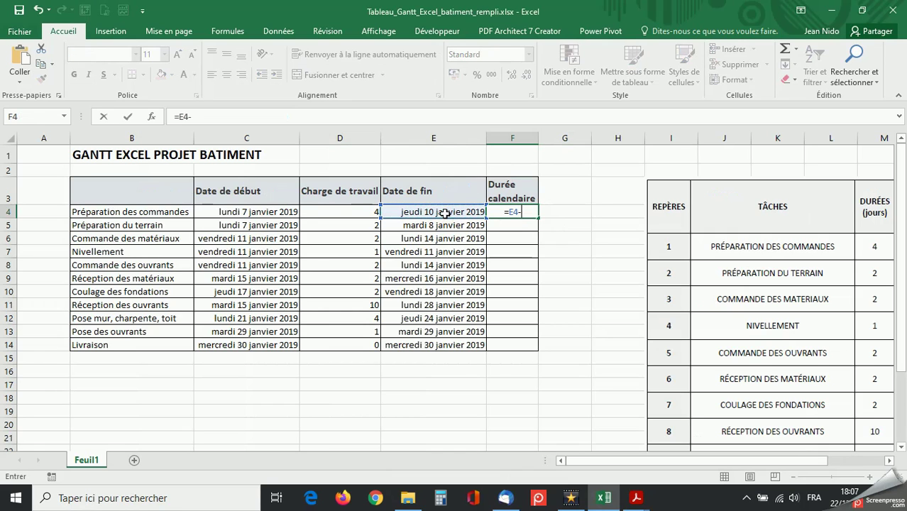
{"action": "left_click", "coordinate": [289, 212]}
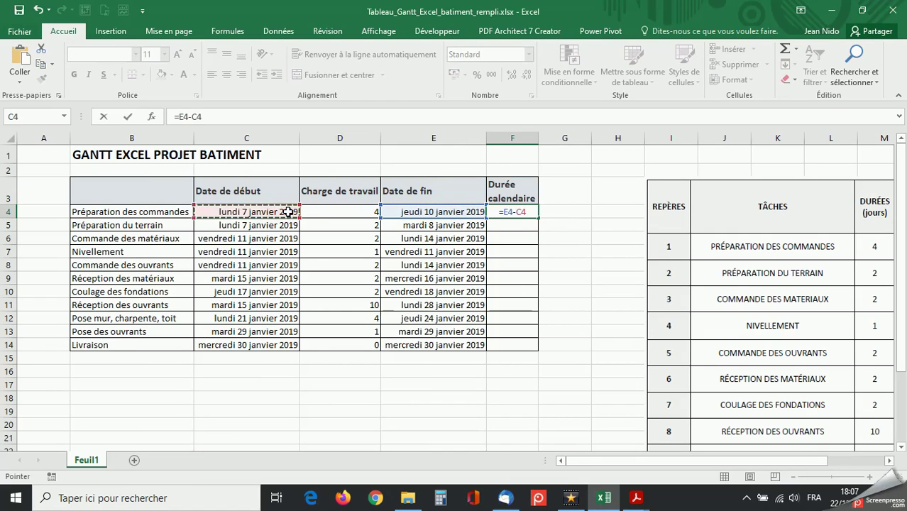
{"action": "key", "text": "Return"}
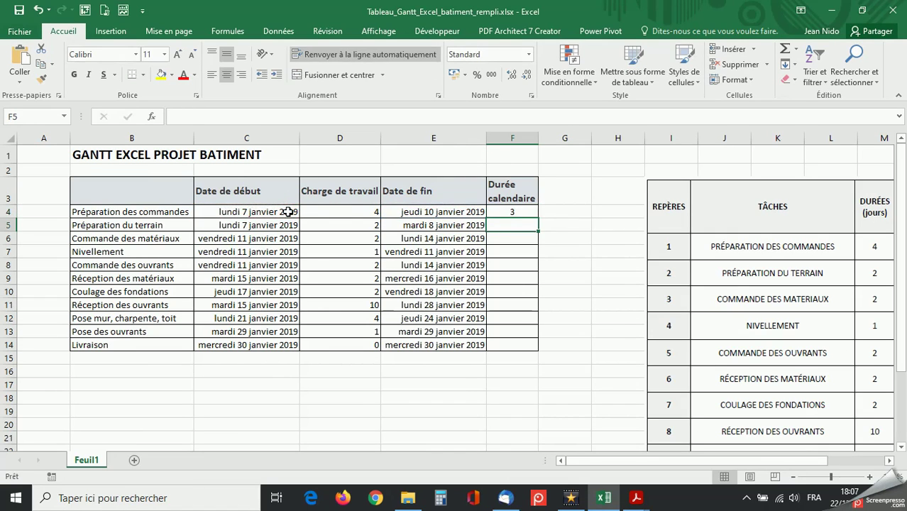
Change the calendar duration formula in F4 to =(E4-C4)+1 and copy it down to F14
{"action": "left_click", "coordinate": [514, 210]}
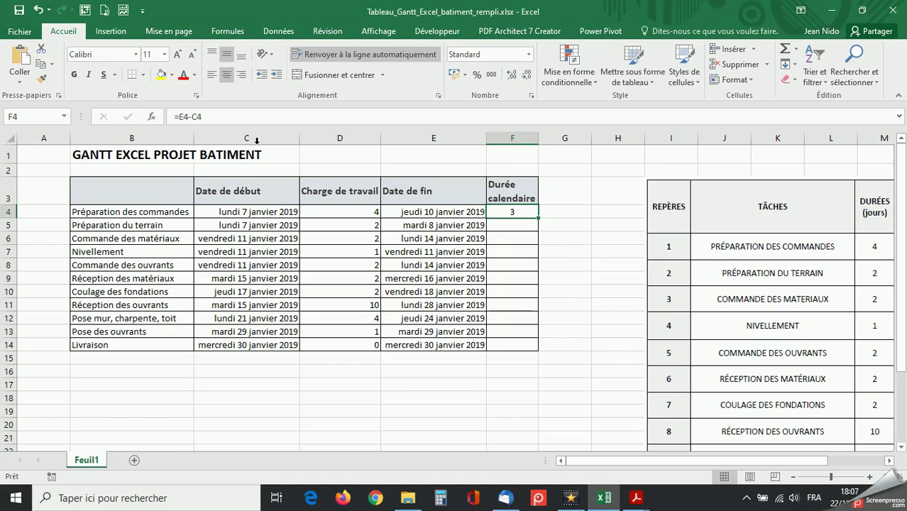
{"action": "left_click", "coordinate": [180, 116]}
{"action": "type", "text": "("}
{"action": "left_click", "coordinate": [211, 116]}
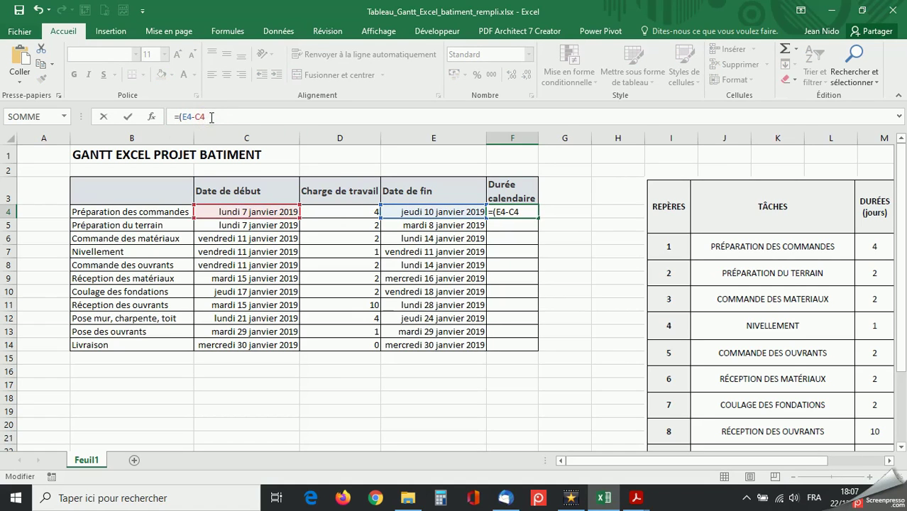
{"action": "type", "text": ")+1"}
{"action": "key", "text": "Return"}
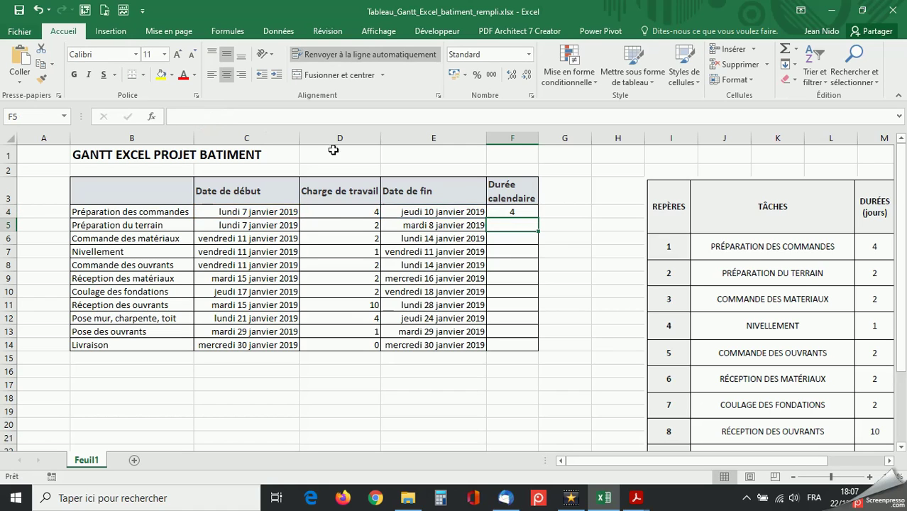
{"action": "left_click", "coordinate": [507, 210]}
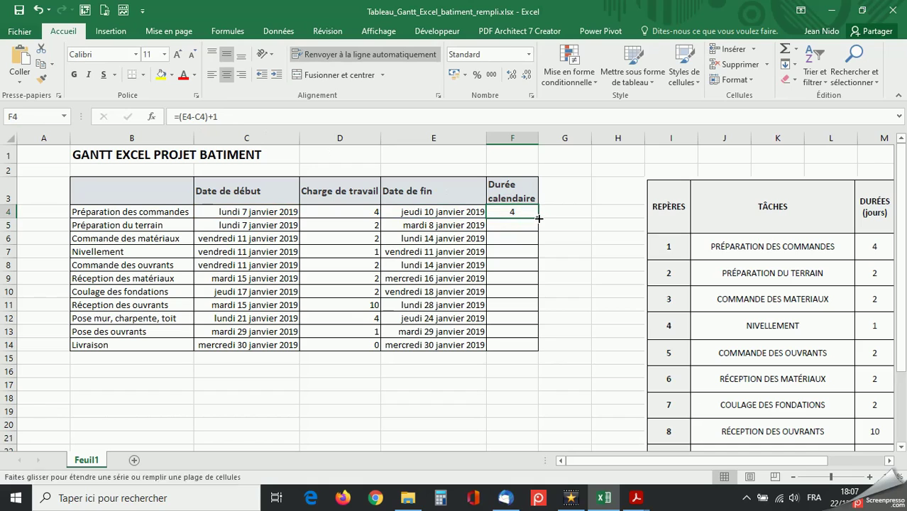
{"action": "double_click", "coordinate": [537, 218]}
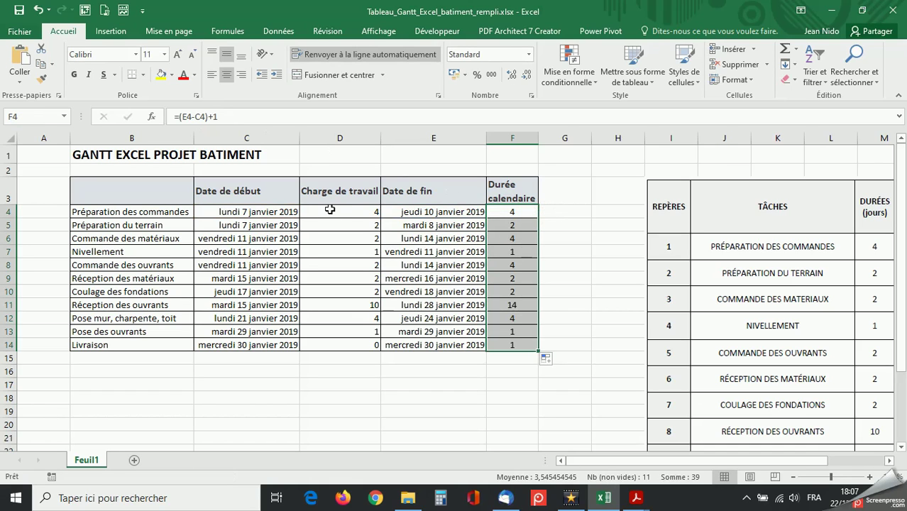
Apply the custom number format Standard" j" to the workloads in D4:D14 and the calendar durations in F4:F14
{"action": "left_click_drag", "start_coordinate": [330, 210], "coordinate": [353, 338]}
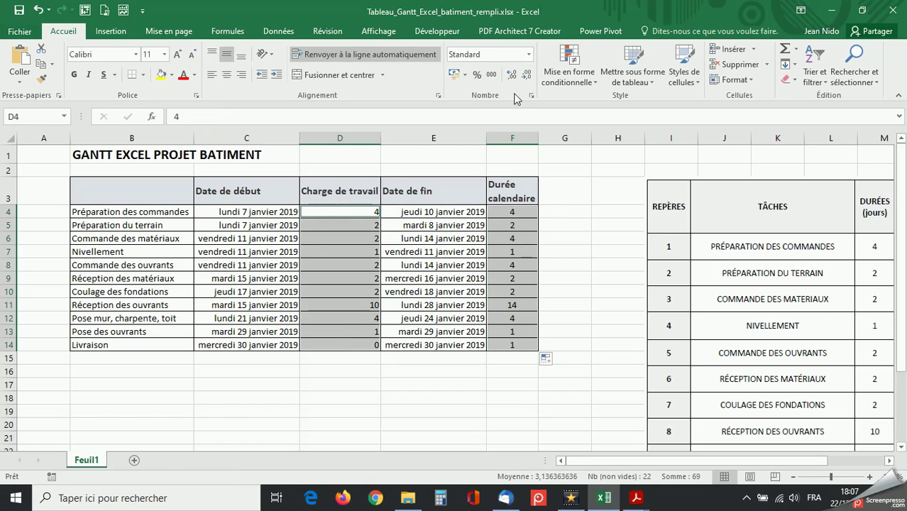
{"action": "left_click", "coordinate": [528, 54]}
{"action": "left_click", "coordinate": [517, 366]}
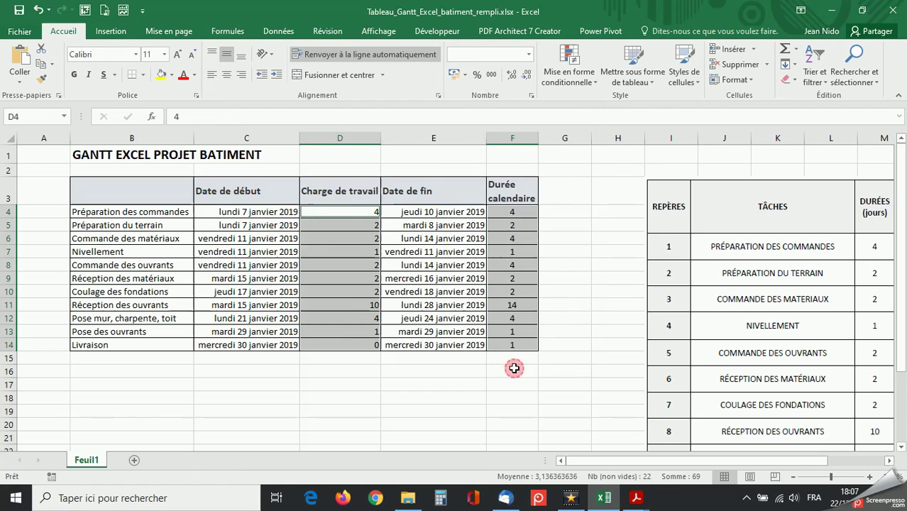
{"action": "left_click", "coordinate": [151, 174]}
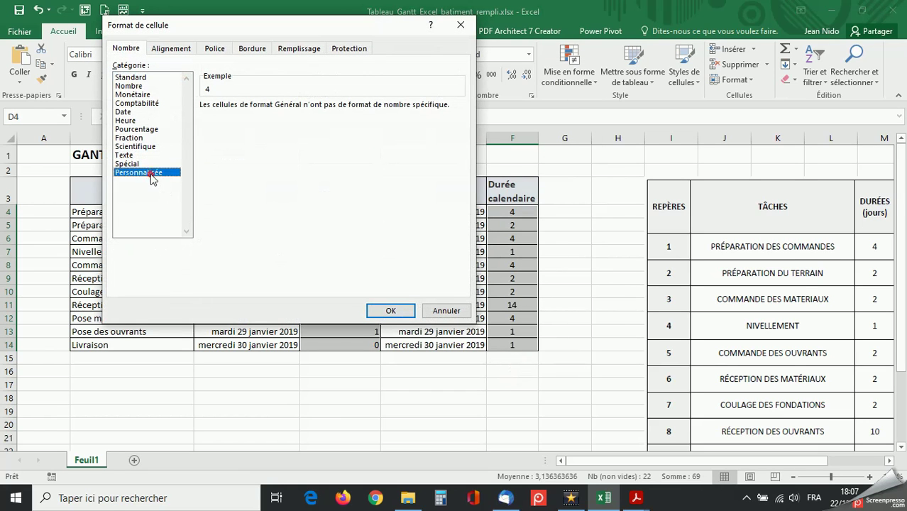
{"action": "left_click", "coordinate": [241, 118]}
{"action": "type", "text": "\""}
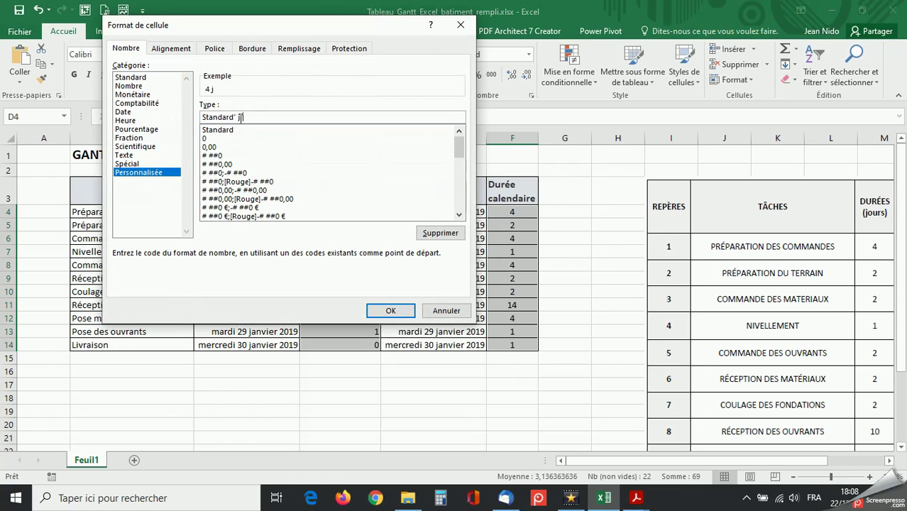
{"action": "type", "text": " j\""}
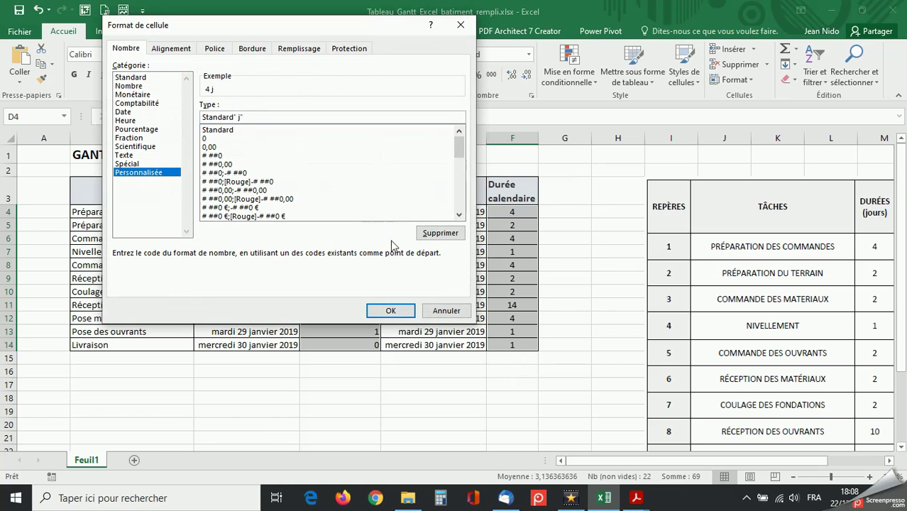
{"action": "left_click", "coordinate": [391, 310]}
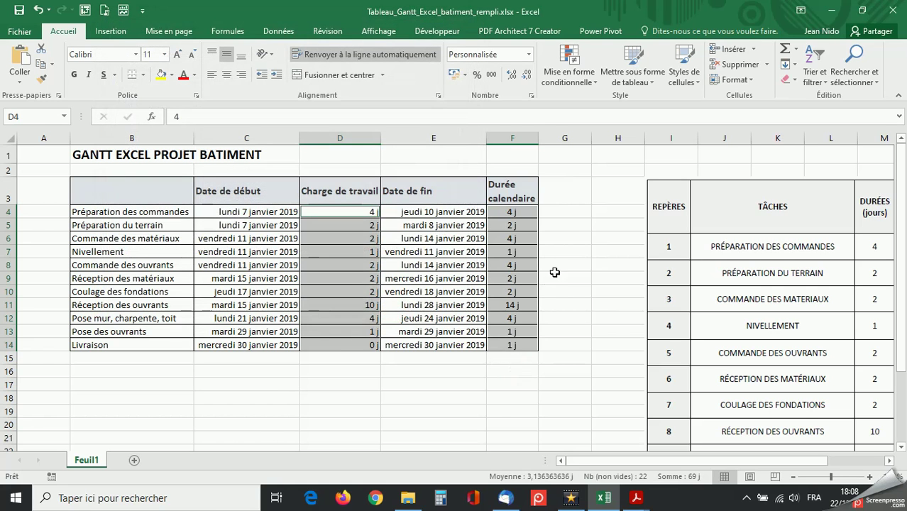
{"action": "left_click", "coordinate": [567, 196]}
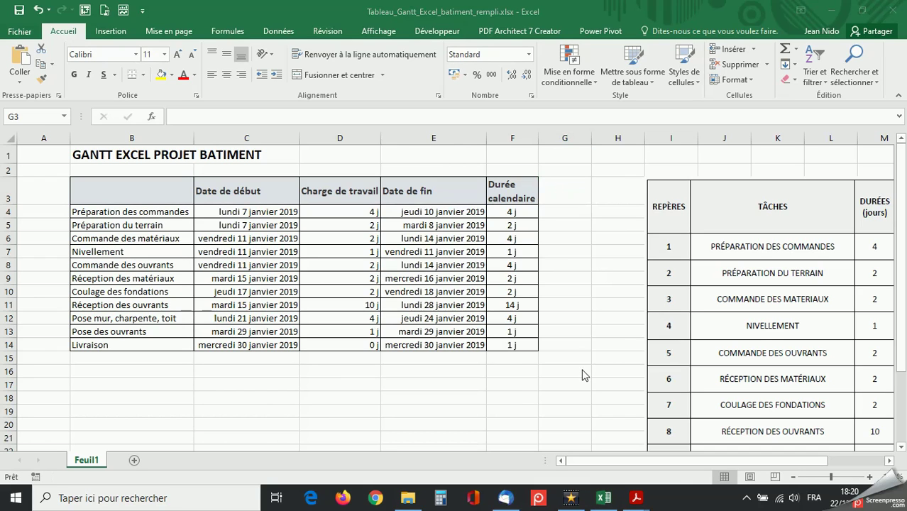
Insert a 2D stacked bar chart from the task names and start dates in B3:C14 and the calendar durations in F3:F14
{"action": "left_click", "coordinate": [88, 191]}
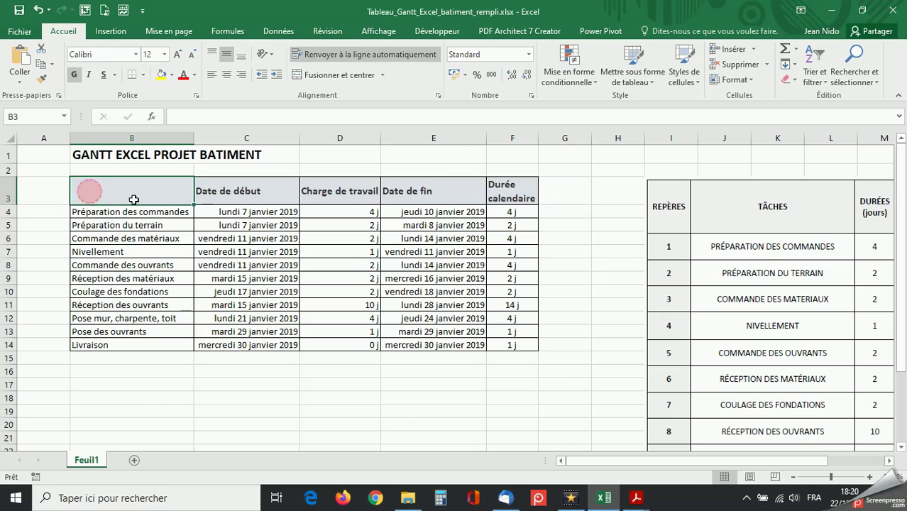
{"action": "left_click_drag", "start_coordinate": [196, 202], "coordinate": [261, 343]}
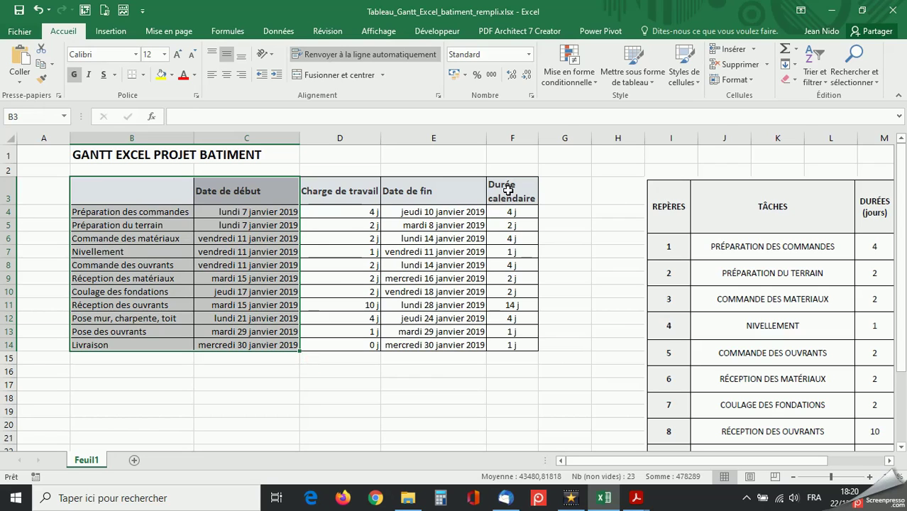
{"action": "left_click_drag", "start_coordinate": [508, 191], "coordinate": [517, 343]}
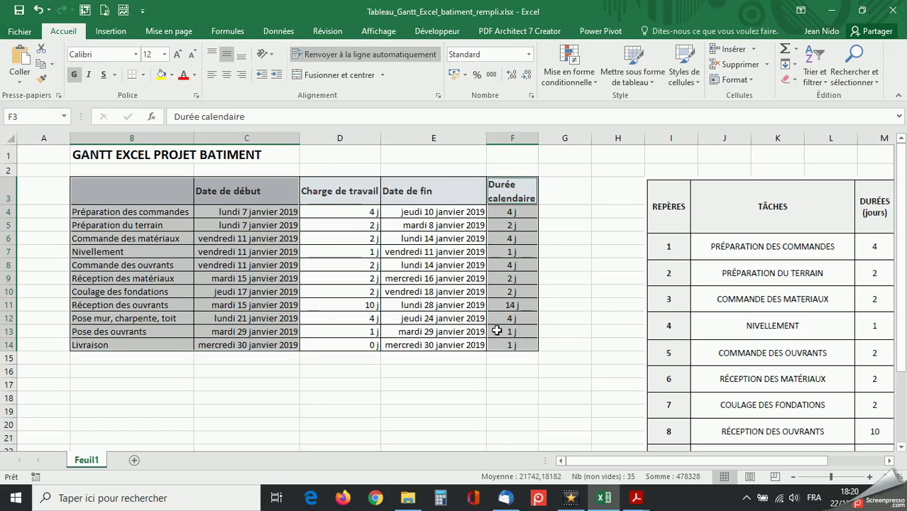
{"action": "left_click", "coordinate": [111, 32]}
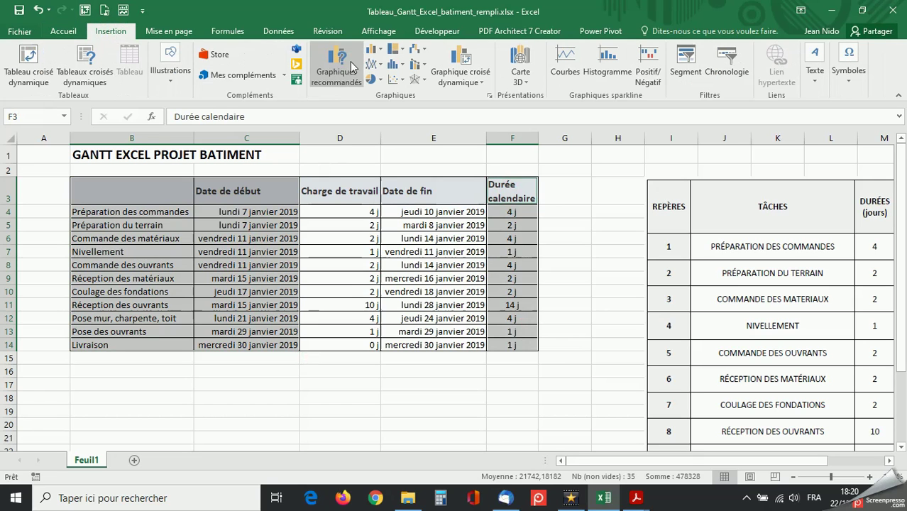
{"action": "left_click", "coordinate": [376, 53]}
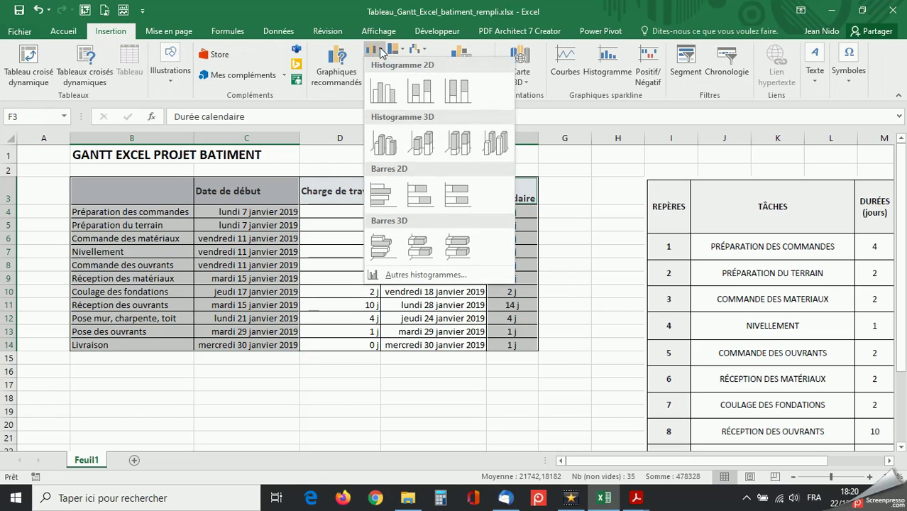
{"action": "left_click", "coordinate": [414, 197]}
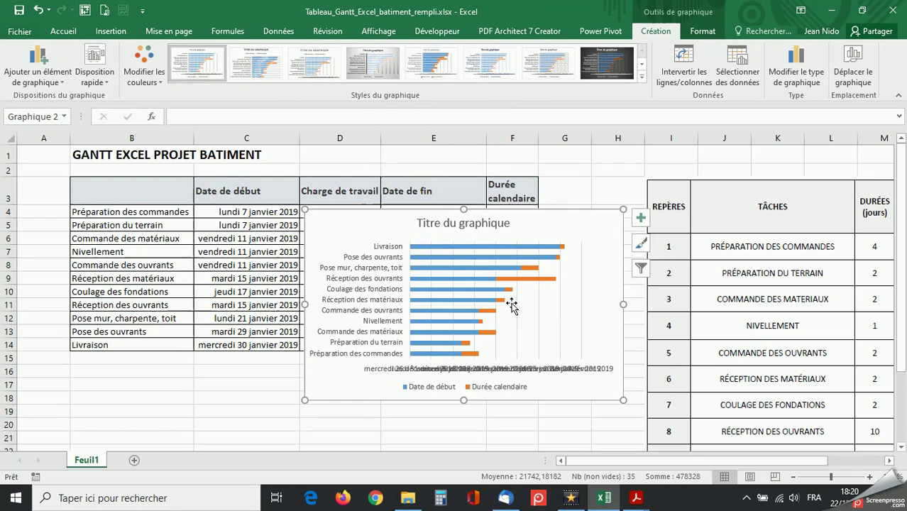
Move the chart below the task table, starting at column B row 18, and enlarge it to about column G row 34
{"action": "scroll", "coordinate": [511, 303], "scroll_direction": "down", "scroll_amount": 1}
{"action": "scroll", "coordinate": [511, 304], "scroll_direction": "down", "scroll_amount": 3}
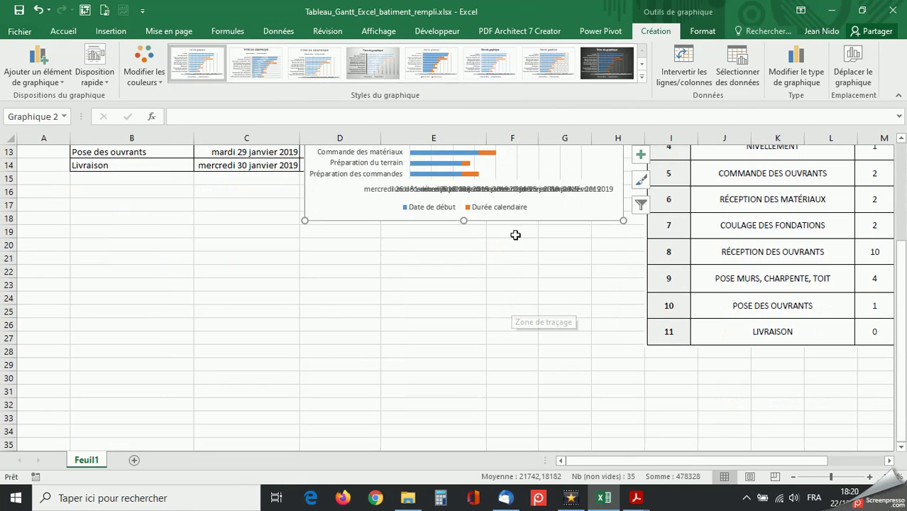
{"action": "left_click_drag", "start_coordinate": [516, 222], "coordinate": [282, 402]}
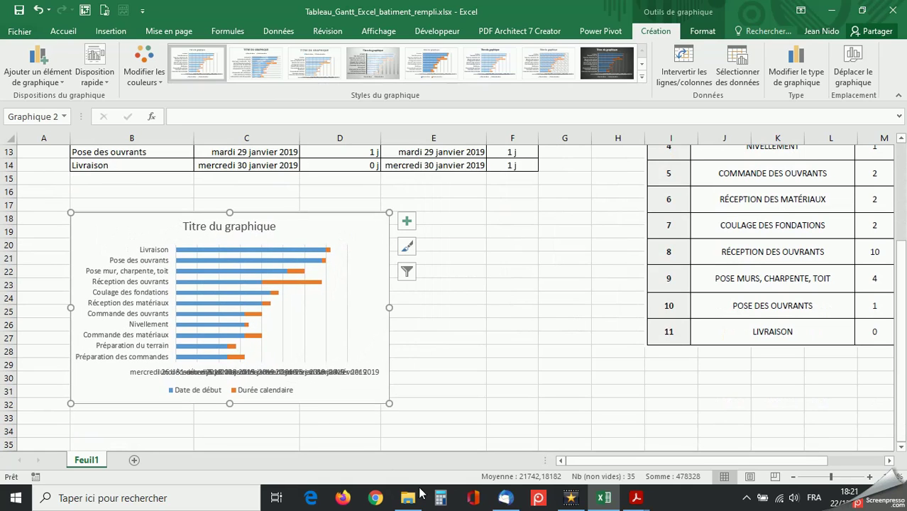
{"action": "left_click_drag", "start_coordinate": [389, 403], "coordinate": [590, 440]}
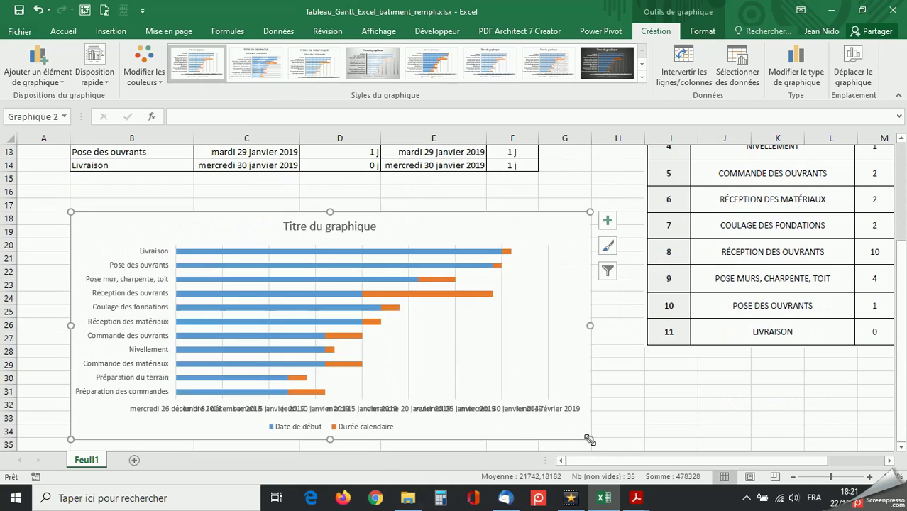
{"action": "scroll", "coordinate": [590, 440], "scroll_direction": "down", "scroll_amount": 2}
{"action": "scroll", "coordinate": [590, 440], "scroll_direction": "up", "scroll_amount": 1}
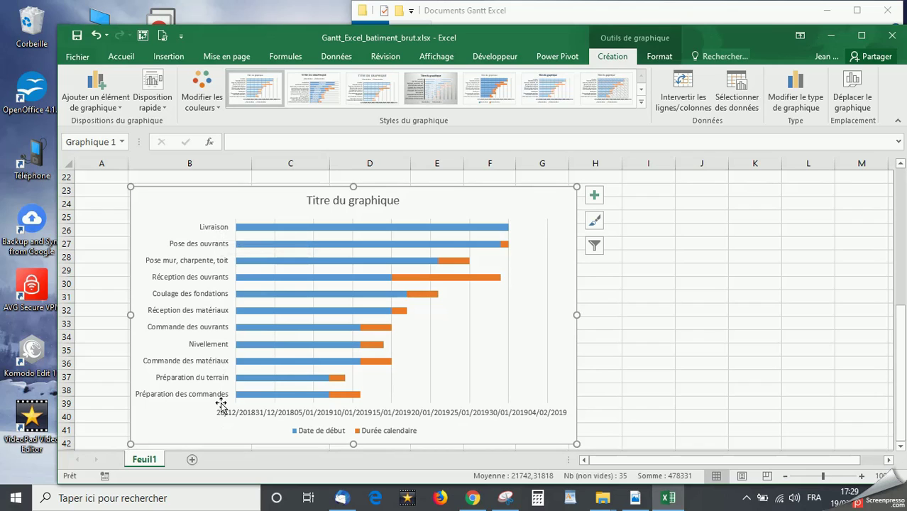
Reverse the category order of the chart's vertical task axis so the first task appears uppermost
{"action": "left_click", "coordinate": [220, 234]}
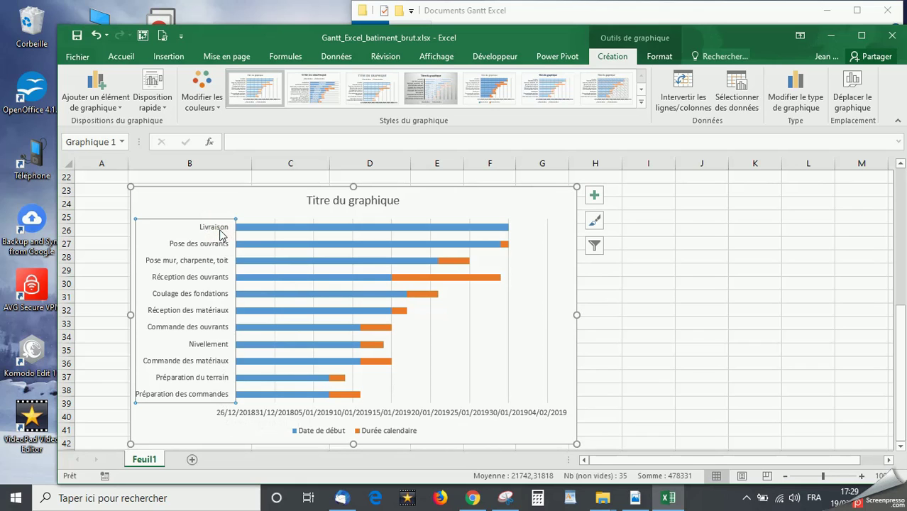
{"action": "right_click", "coordinate": [220, 234]}
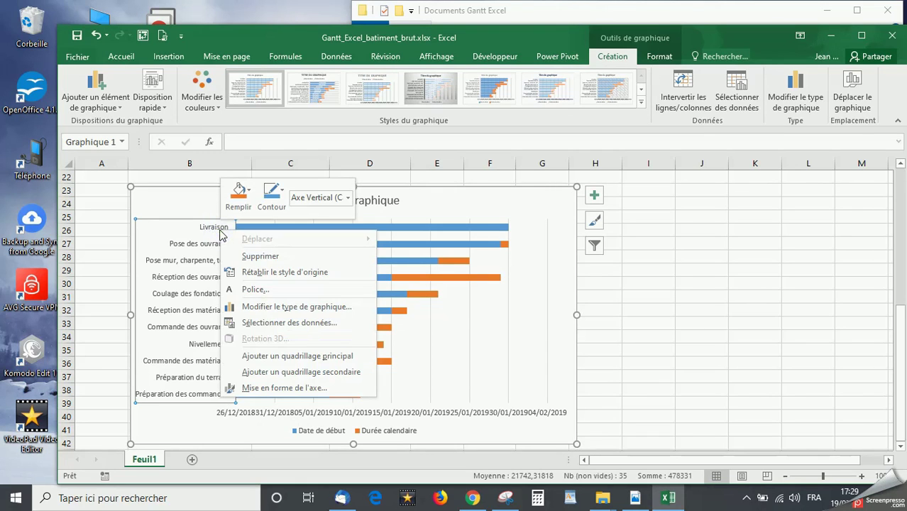
{"action": "left_click", "coordinate": [256, 388]}
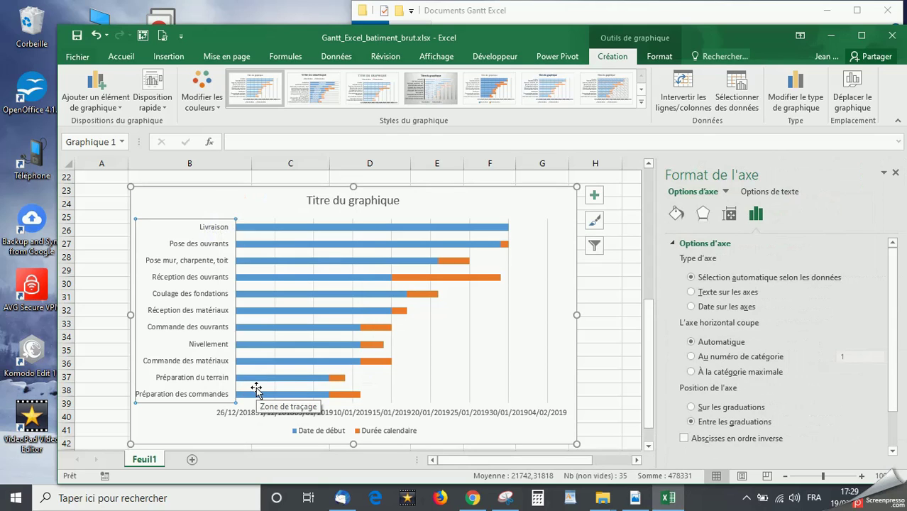
{"action": "left_click", "coordinate": [684, 439]}
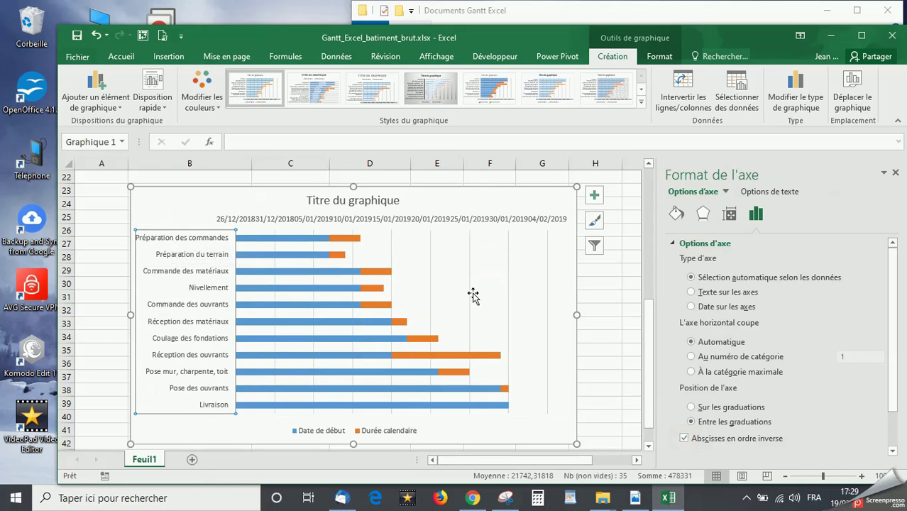
{"action": "left_click", "coordinate": [617, 293]}
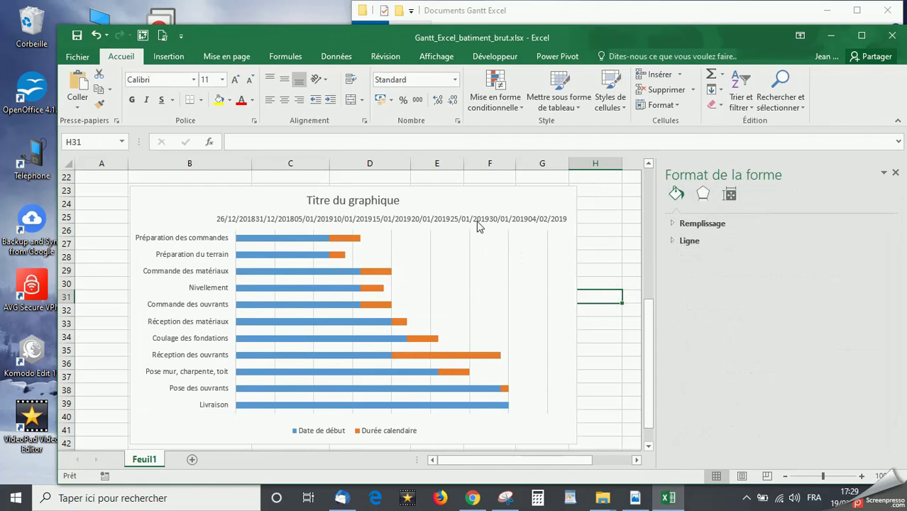
Set the label position of the chart's date axis to Haut
{"action": "left_click", "coordinate": [476, 221]}
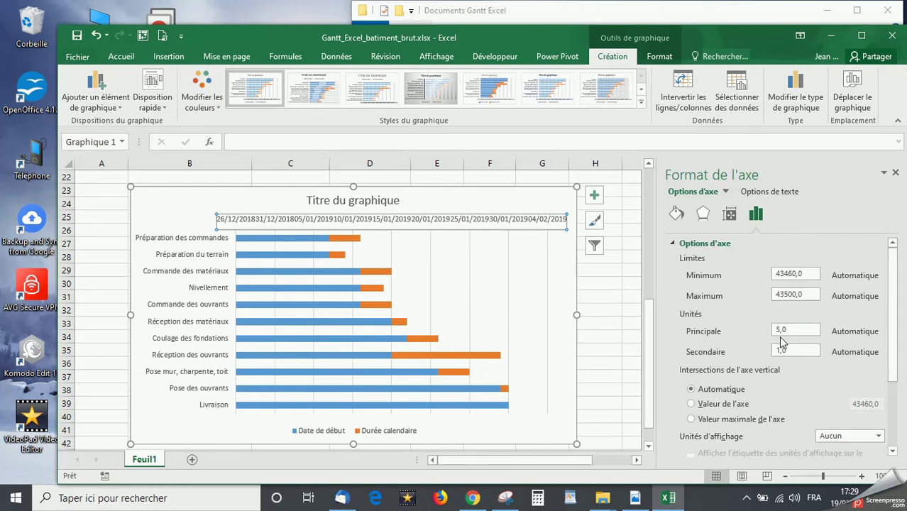
{"action": "scroll", "coordinate": [781, 342], "scroll_direction": "down", "scroll_amount": 3}
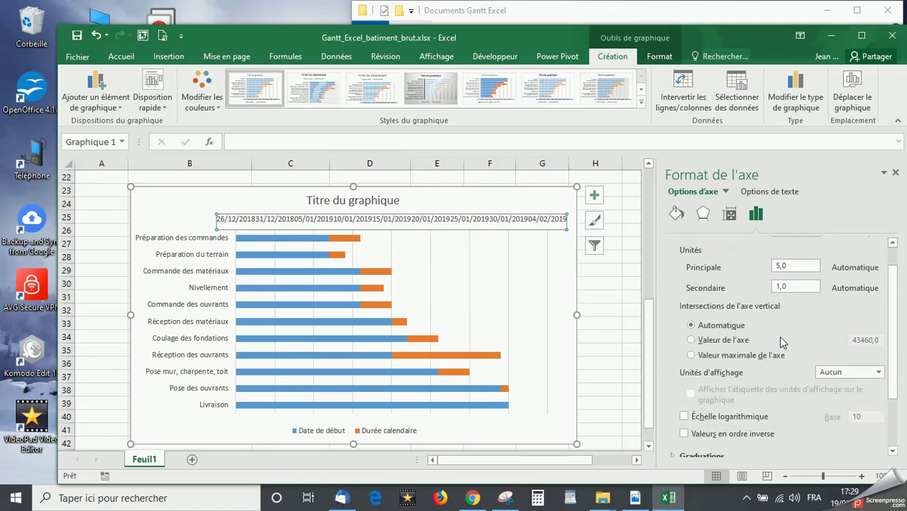
{"action": "scroll", "coordinate": [781, 342], "scroll_direction": "down", "scroll_amount": 2}
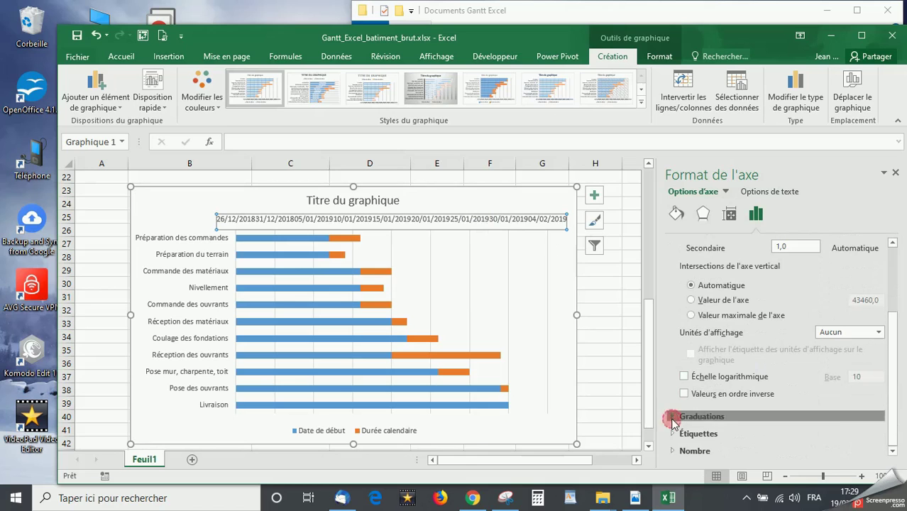
{"action": "left_click", "coordinate": [675, 420]}
{"action": "scroll", "coordinate": [771, 365], "scroll_direction": "down", "scroll_amount": 2}
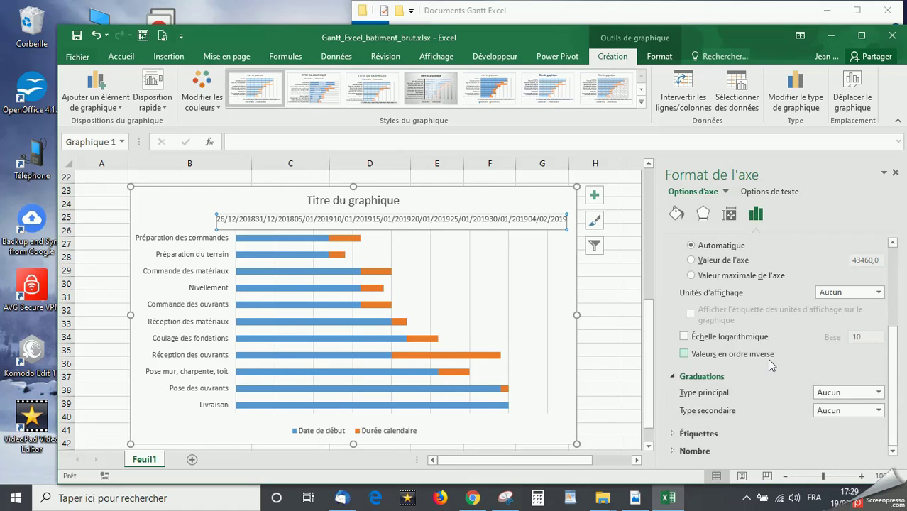
{"action": "left_click", "coordinate": [674, 434]}
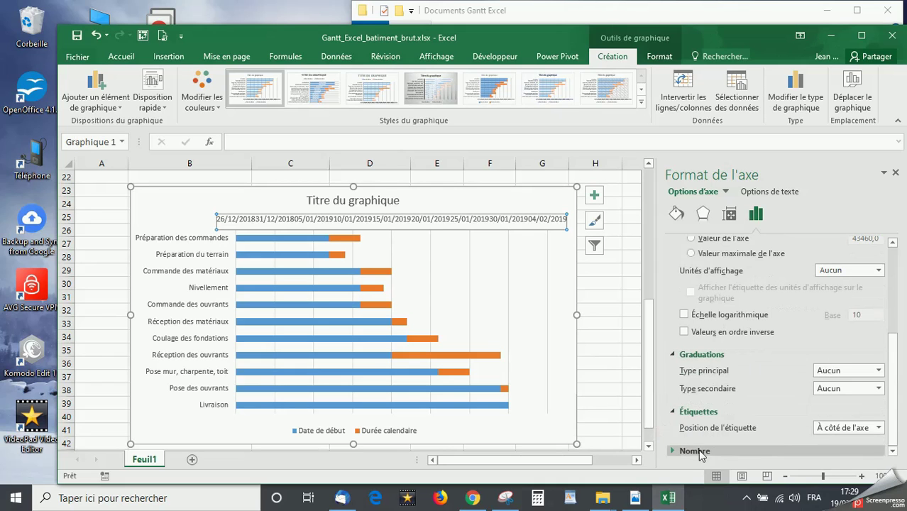
{"action": "left_click", "coordinate": [878, 429]}
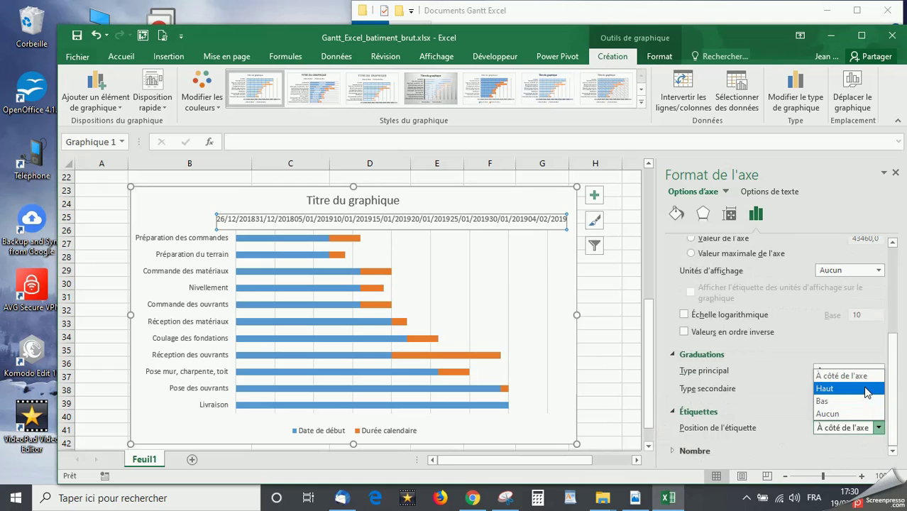
{"action": "left_click", "coordinate": [865, 389]}
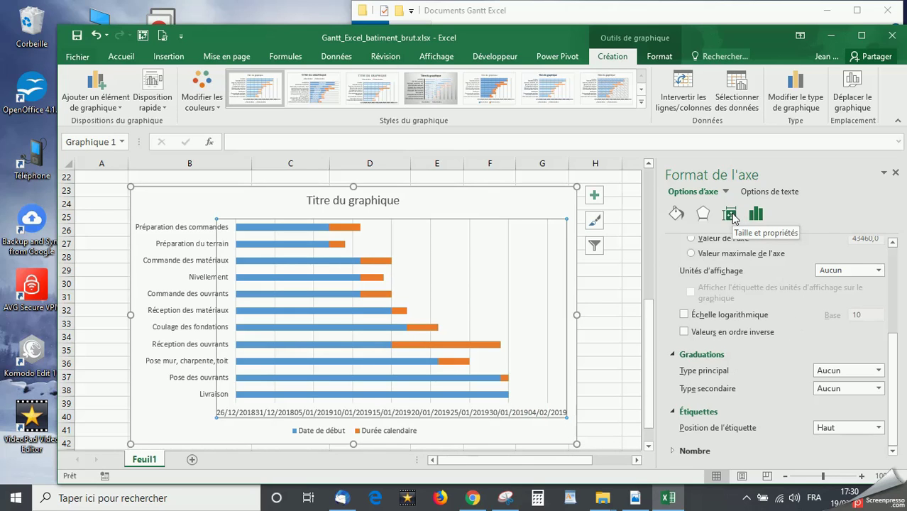
Try a 270° text rotation on the date axis labels and return them to horizontal
{"action": "left_click", "coordinate": [731, 215]}
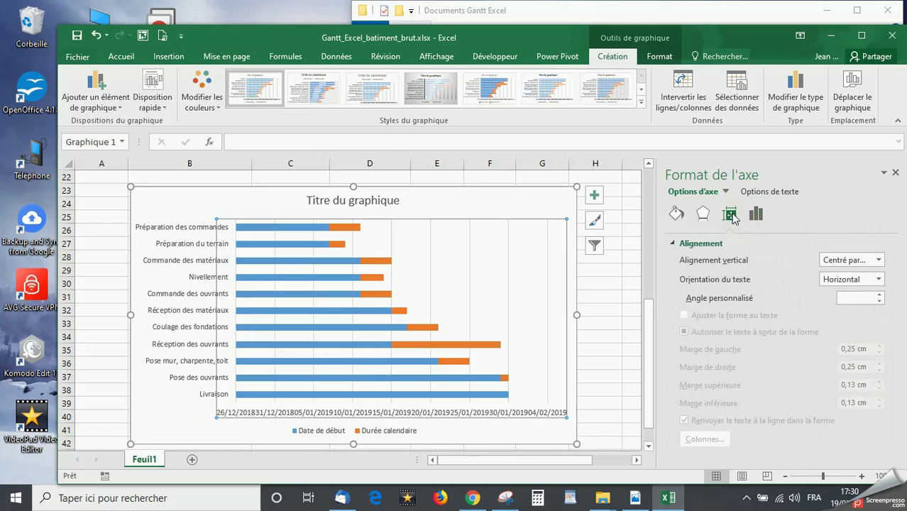
{"action": "left_click", "coordinate": [877, 281]}
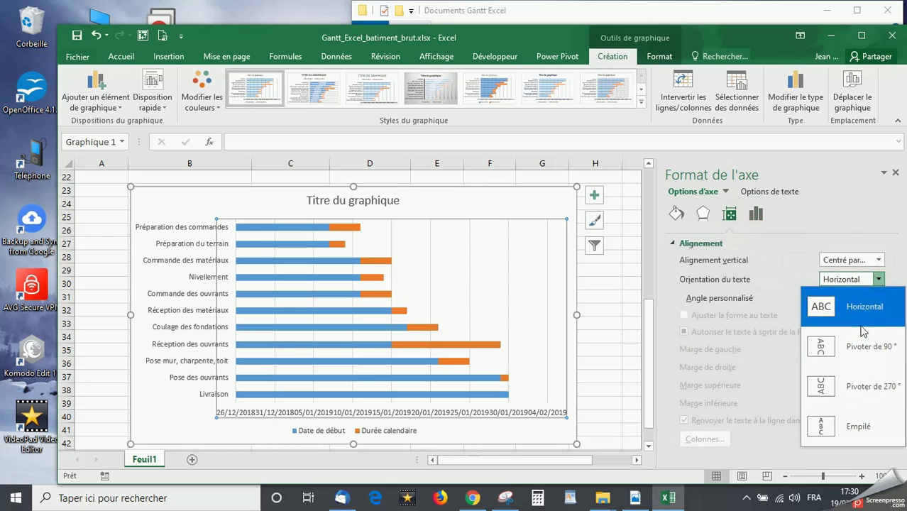
{"action": "left_click", "coordinate": [853, 386]}
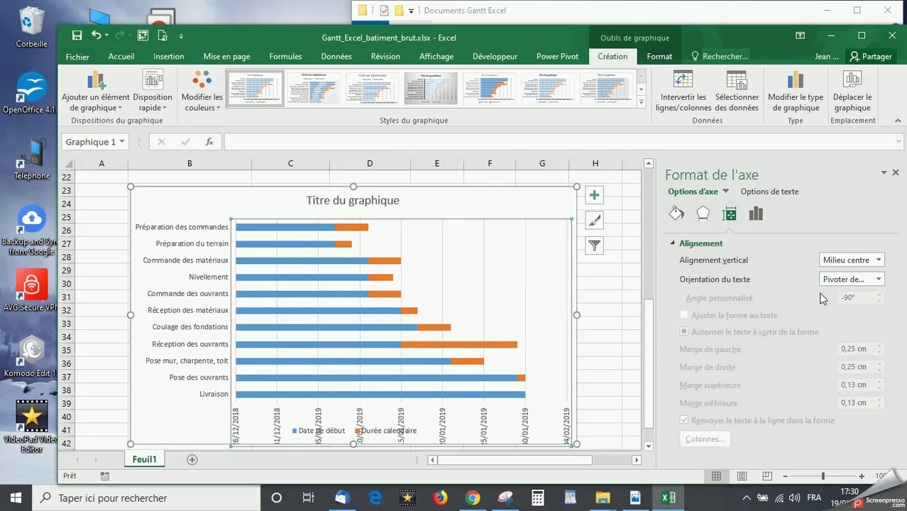
{"action": "left_click", "coordinate": [880, 280]}
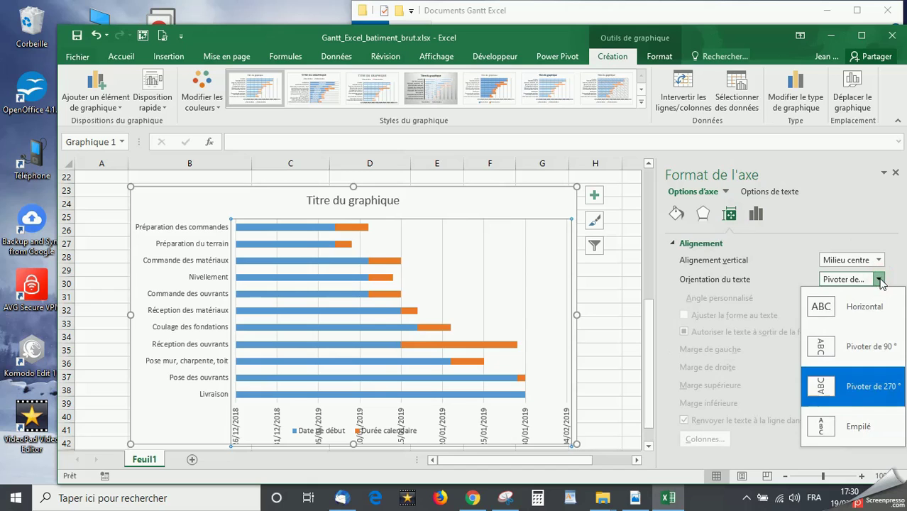
{"action": "left_click", "coordinate": [877, 301]}
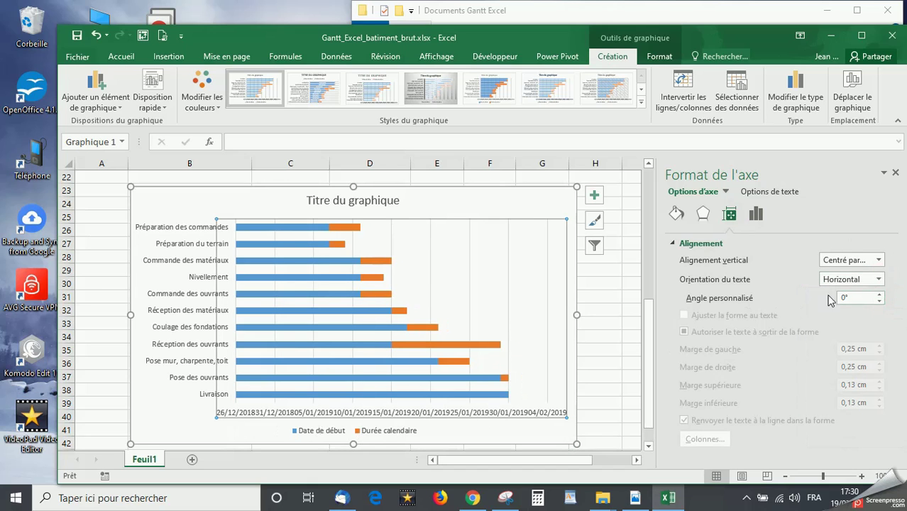
Tilt the date axis labels to a custom angle of 30°
{"action": "left_click", "coordinate": [880, 296]}
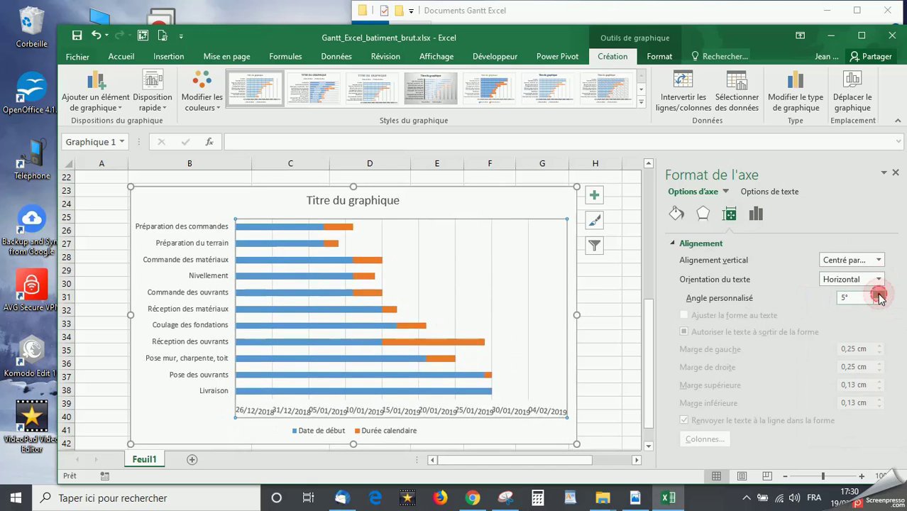
{"action": "left_click", "coordinate": [879, 295]}
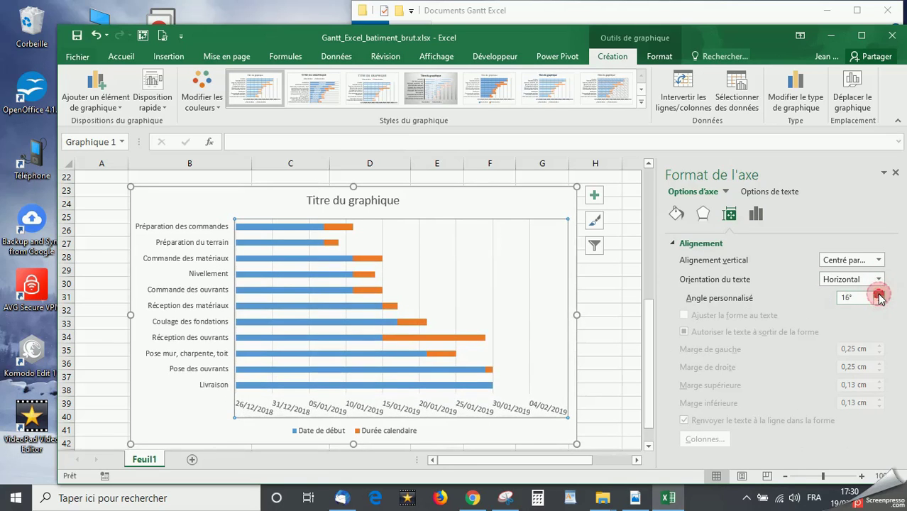
{"action": "left_click", "coordinate": [880, 295]}
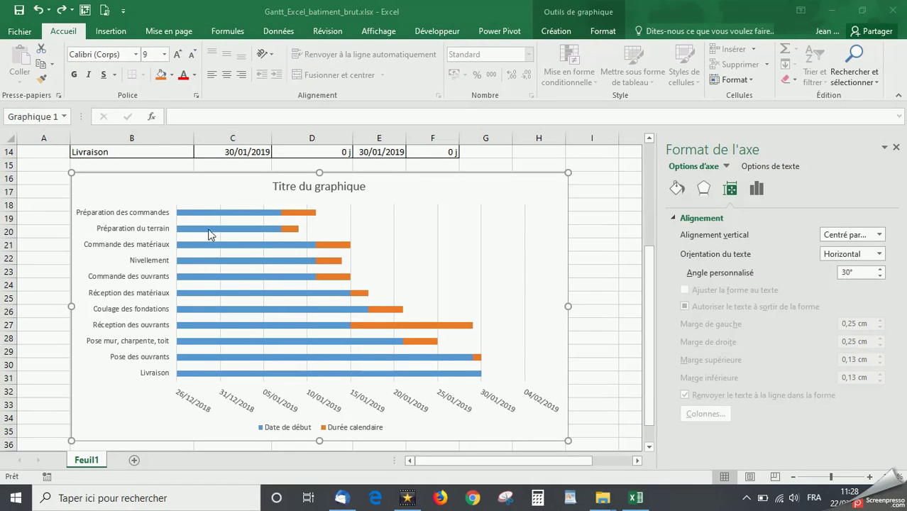
Remove the fill from the Date de début series so only the calendar duration bars show
{"action": "mouse_move", "coordinate": [202, 213]}
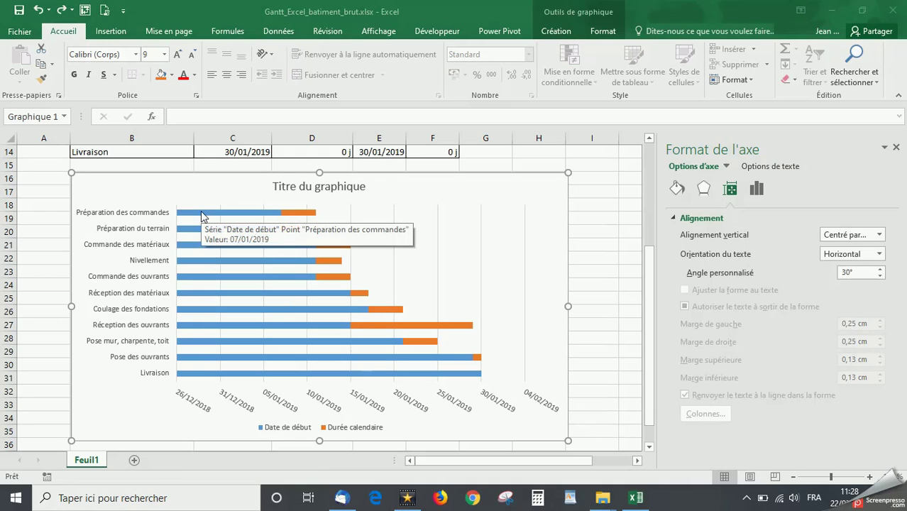
{"action": "left_click", "coordinate": [202, 216]}
{"action": "left_click", "coordinate": [202, 215]}
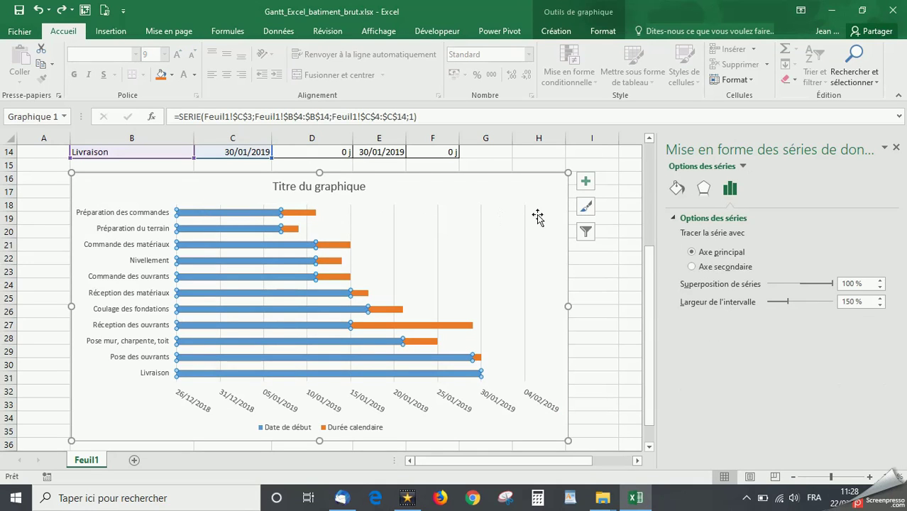
{"action": "left_click", "coordinate": [678, 189]}
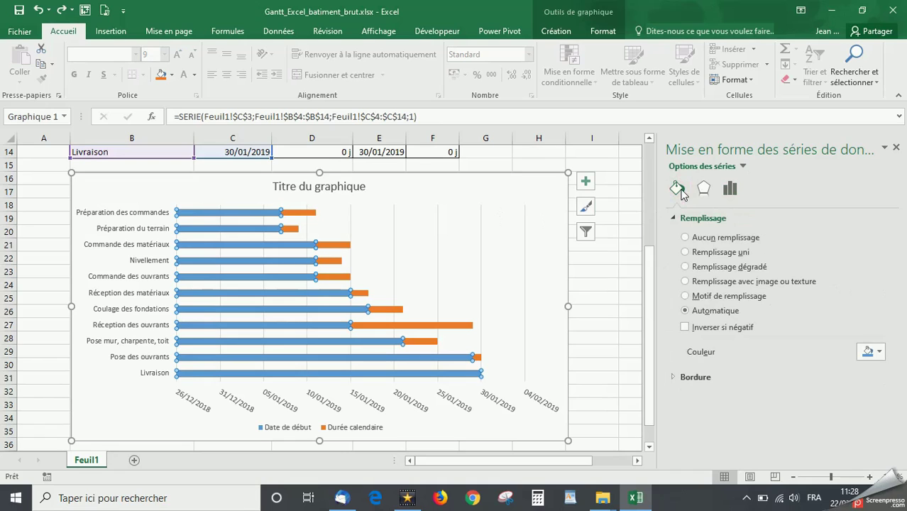
{"action": "left_click", "coordinate": [686, 239]}
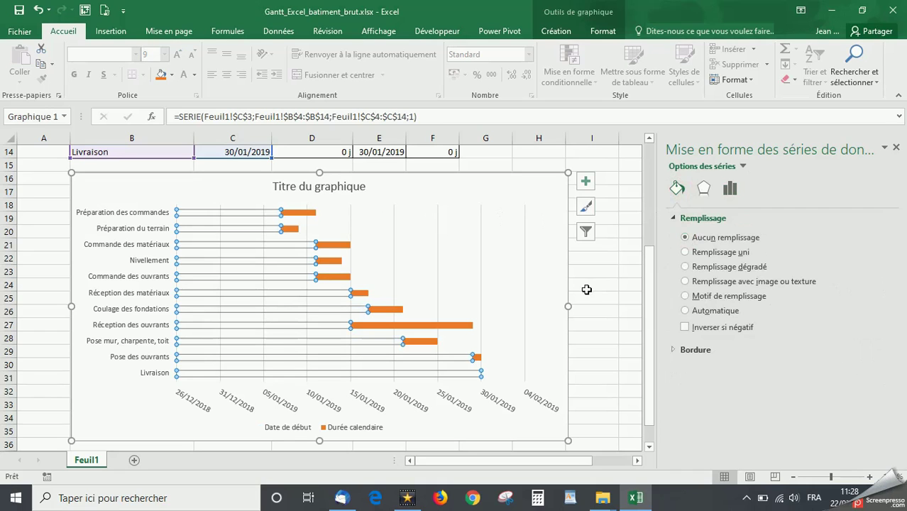
{"action": "left_click", "coordinate": [601, 313]}
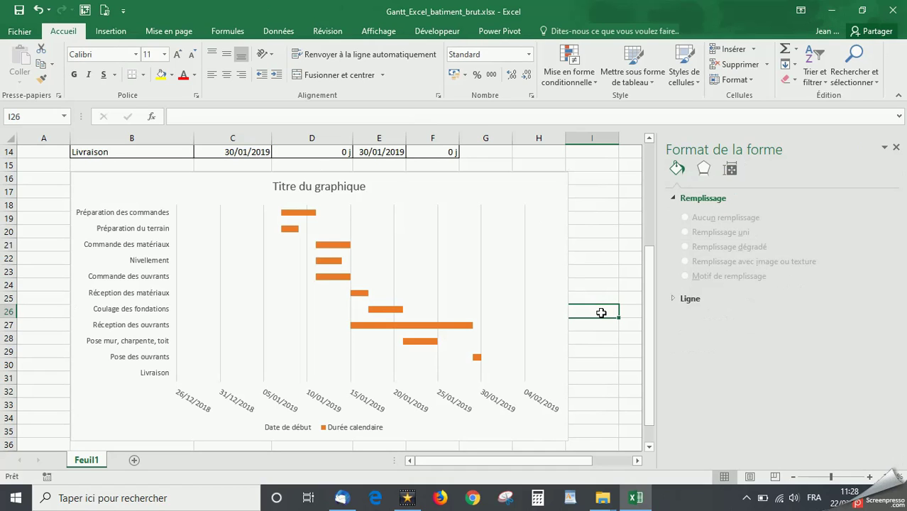
Add secondary gridlines to the chart's date axis
{"action": "left_click", "coordinate": [495, 406]}
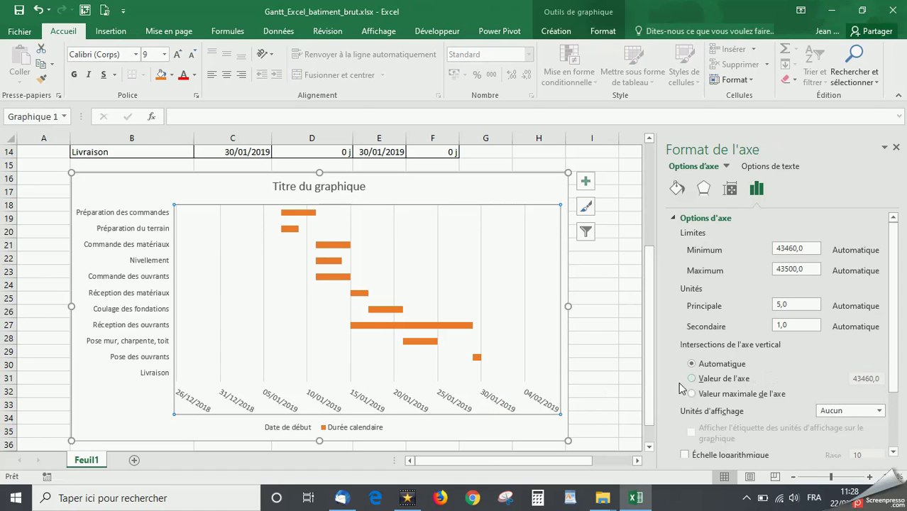
{"action": "right_click", "coordinate": [488, 396]}
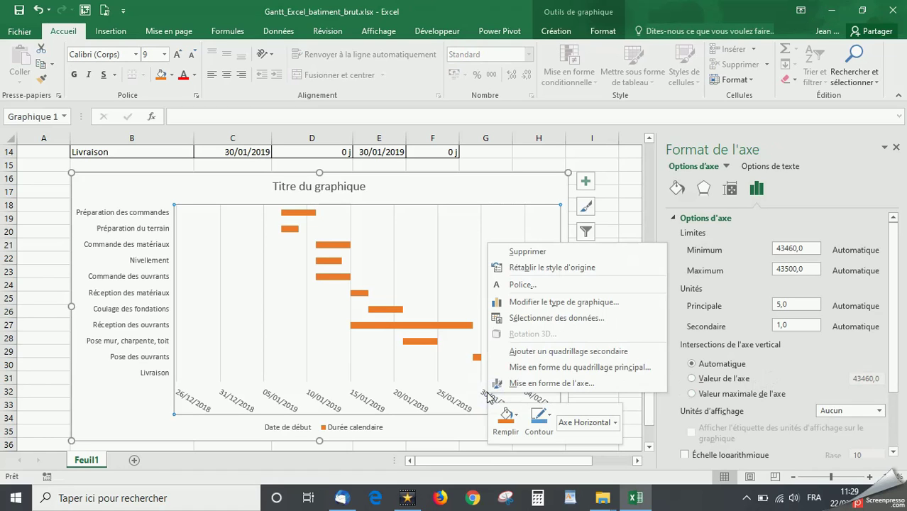
{"action": "left_click", "coordinate": [530, 353]}
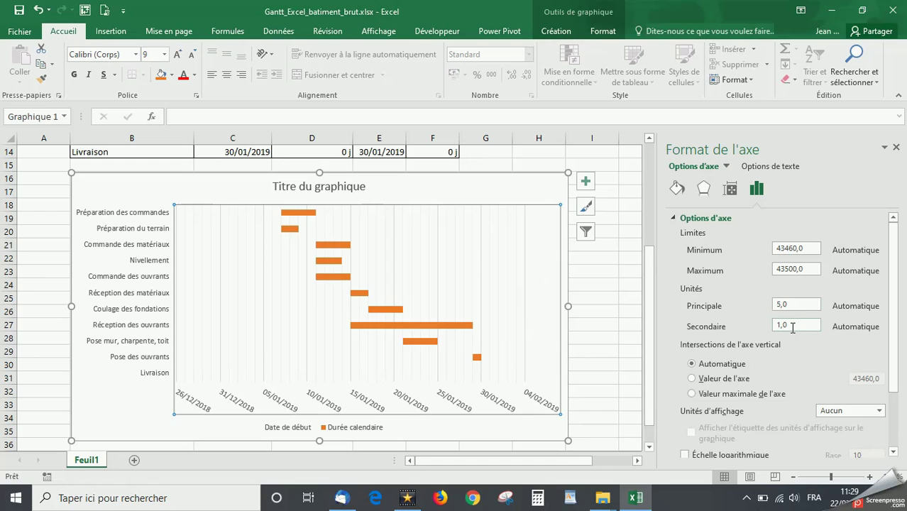
Set the date axis units to 7 for the major unit and 1 for the minor unit
{"action": "double_click", "coordinate": [784, 304]}
{"action": "type", "text": "7"}
{"action": "double_click", "coordinate": [787, 325]}
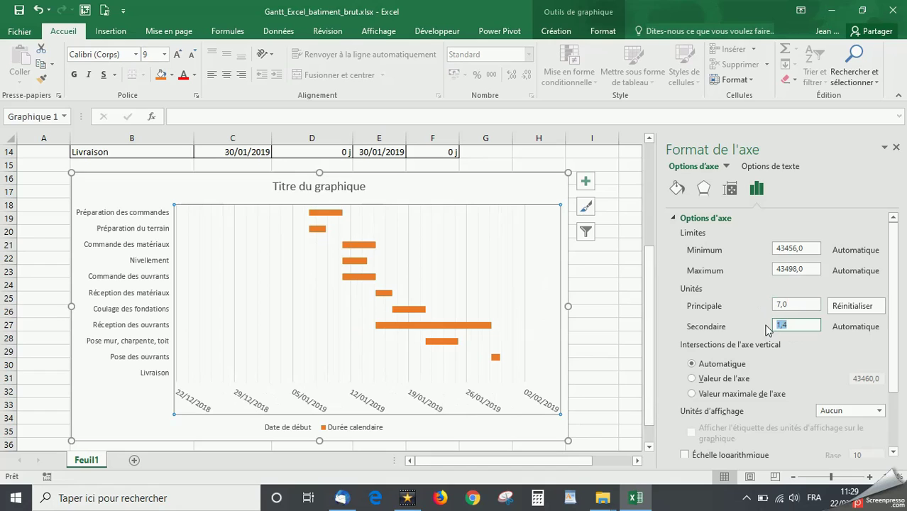
{"action": "type", "text": "1"}
{"action": "key", "text": "Return"}
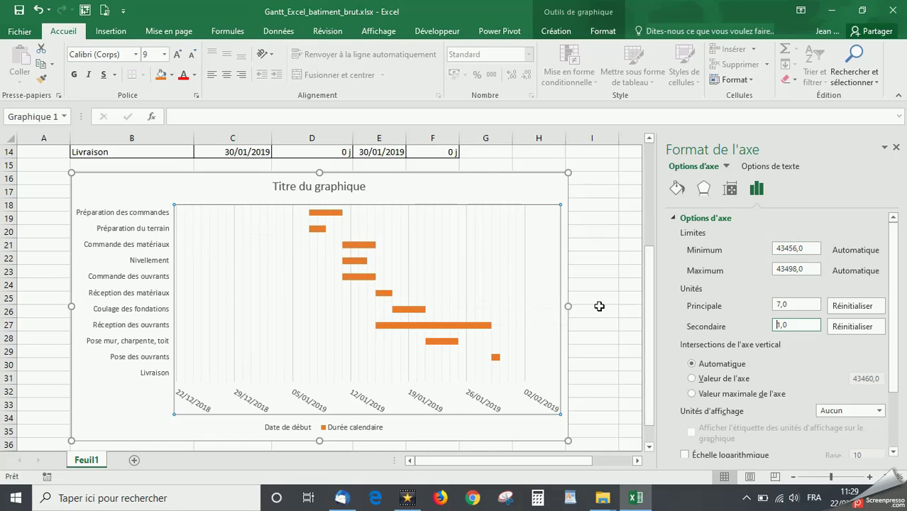
Check the serial number of the first start date in C4 using the Standard format, and restore its short date format
{"action": "scroll", "coordinate": [599, 306], "scroll_direction": "up", "scroll_amount": 4}
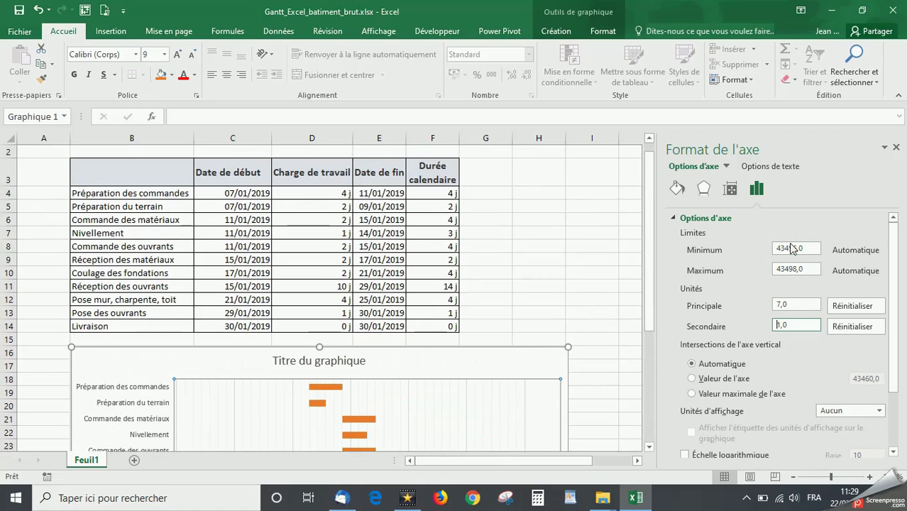
{"action": "left_click", "coordinate": [240, 193]}
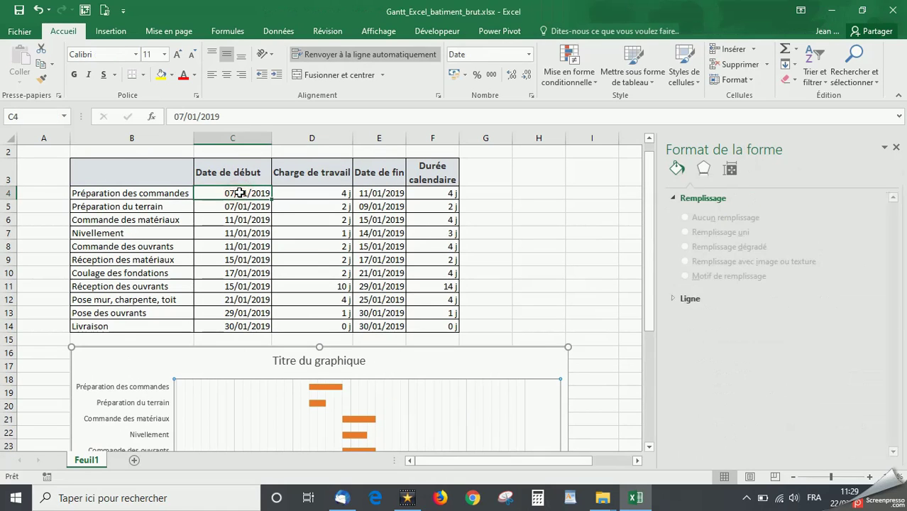
{"action": "left_click", "coordinate": [528, 55]}
{"action": "left_click", "coordinate": [494, 76]}
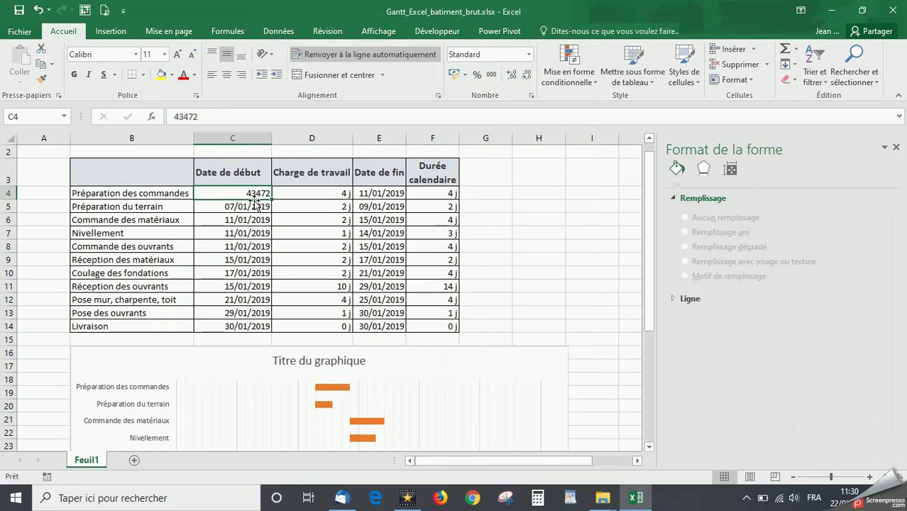
{"action": "left_click", "coordinate": [529, 55]}
{"action": "left_click", "coordinate": [508, 193]}
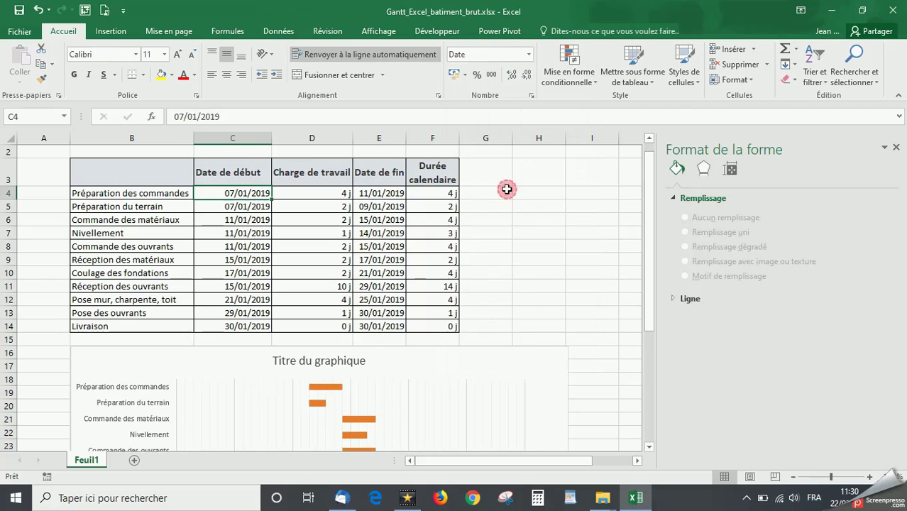
{"action": "scroll", "coordinate": [542, 268], "scroll_direction": "down", "scroll_amount": 5}
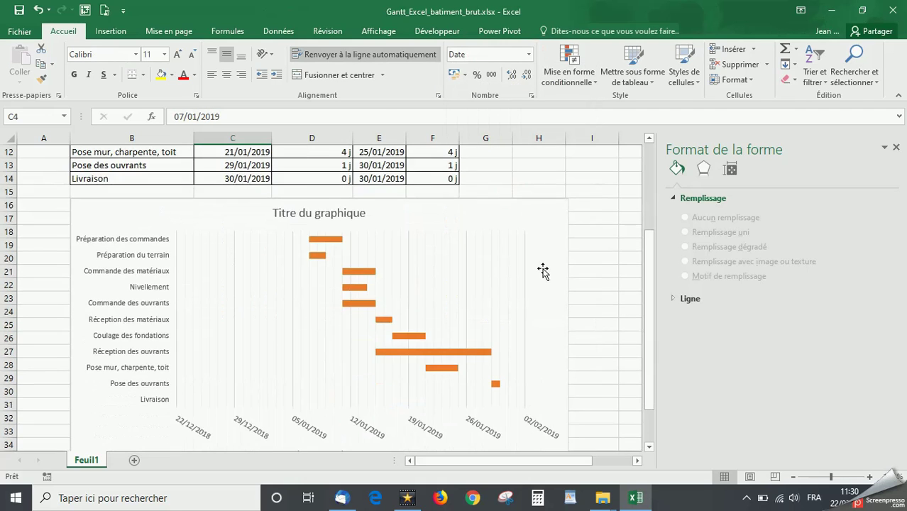
Set the minimum bound of the chart's date axis to 43472 so the scale starts at the first start date
{"action": "right_click", "coordinate": [483, 347]}
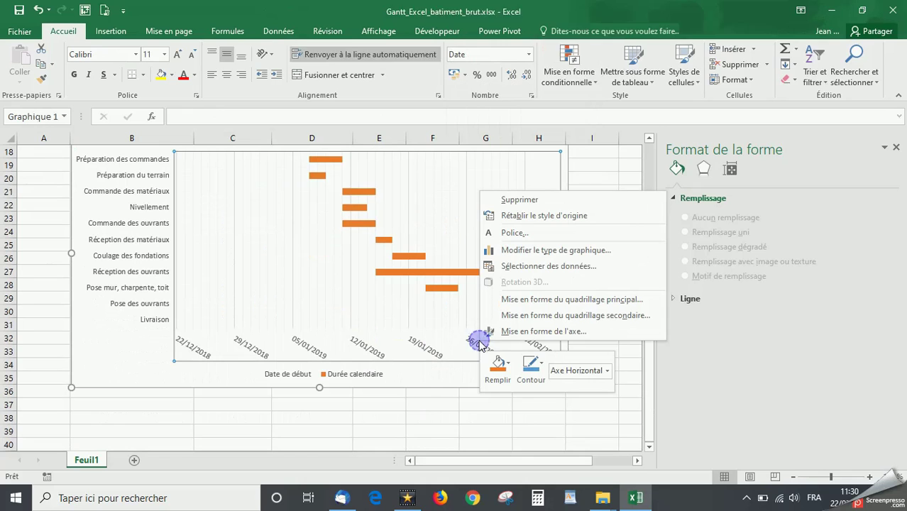
{"action": "left_click", "coordinate": [521, 332]}
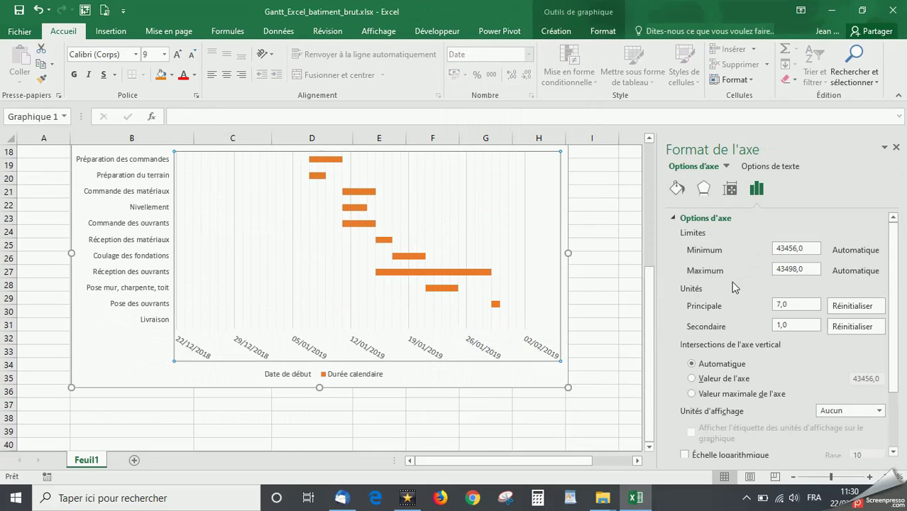
{"action": "left_click", "coordinate": [796, 249]}
{"action": "key", "text": "BackSpace"}
{"action": "key", "text": "BackSpace"}
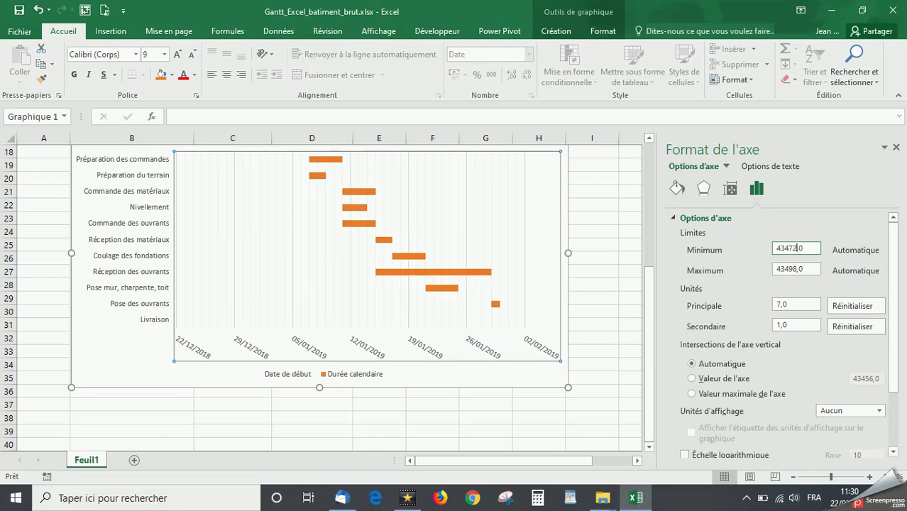
{"action": "type", "text": "72"}
{"action": "key", "text": "Return"}
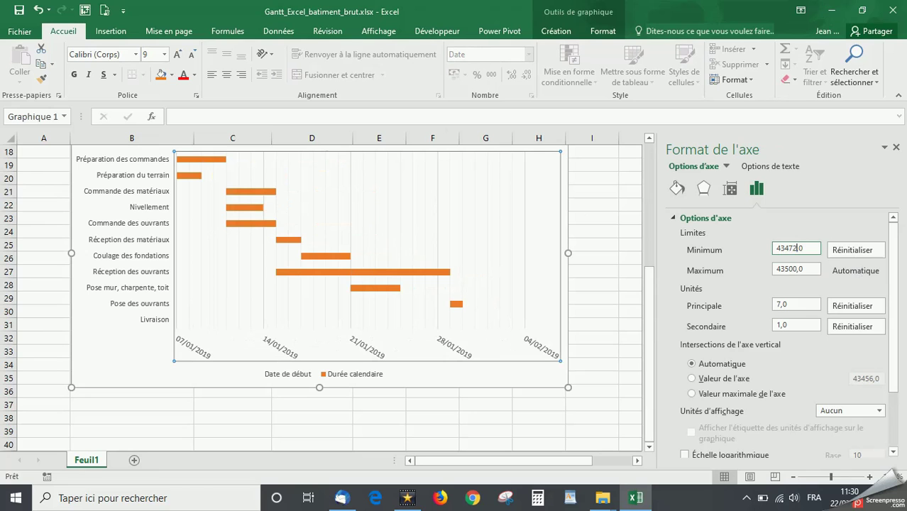
{"action": "left_click", "coordinate": [604, 367]}
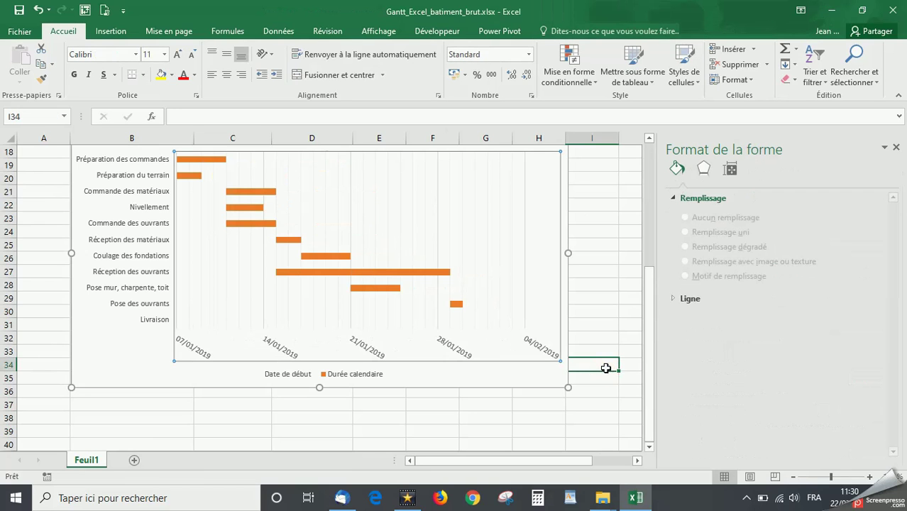
Add major gridlines to the chart's vertical task axis
{"action": "scroll", "coordinate": [605, 368], "scroll_direction": "up", "scroll_amount": 1}
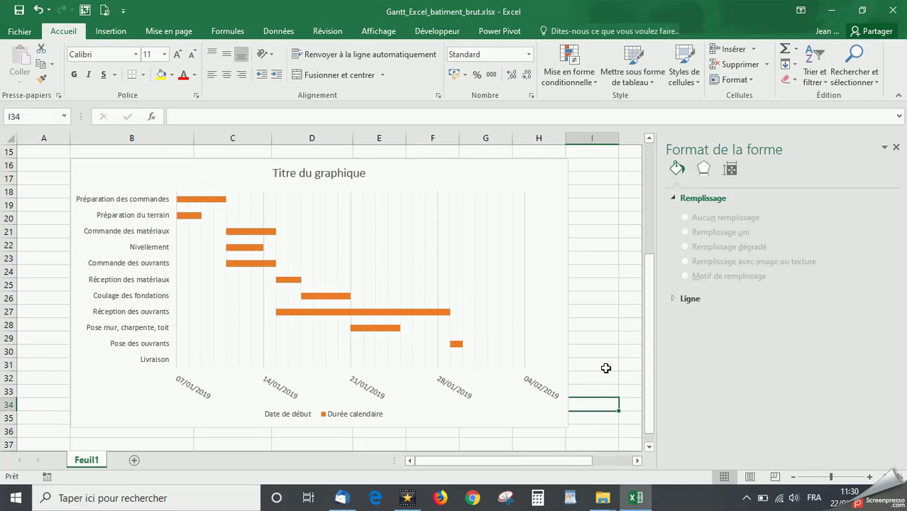
{"action": "left_click", "coordinate": [141, 284]}
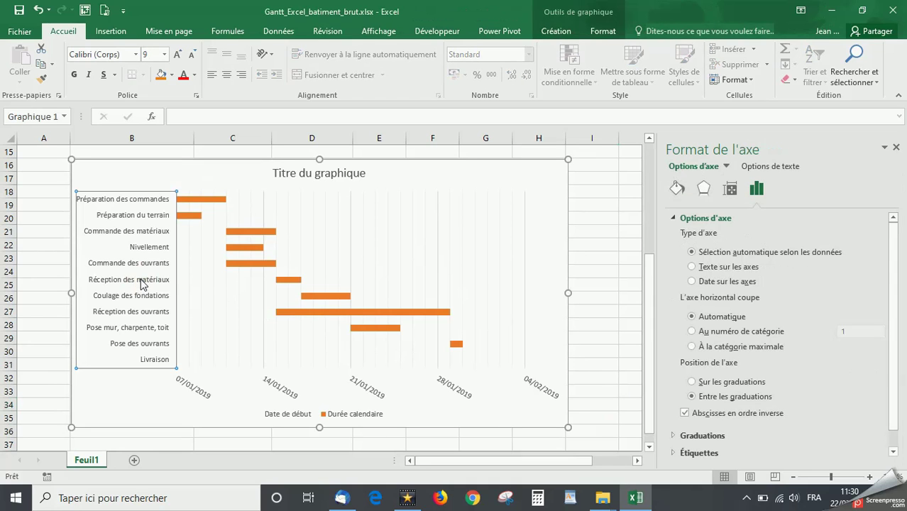
{"action": "right_click", "coordinate": [141, 281]}
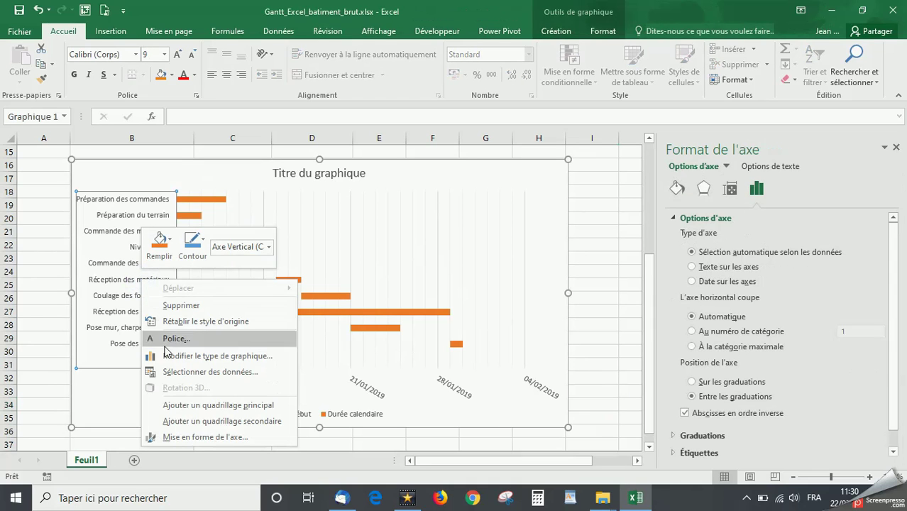
{"action": "left_click", "coordinate": [179, 405]}
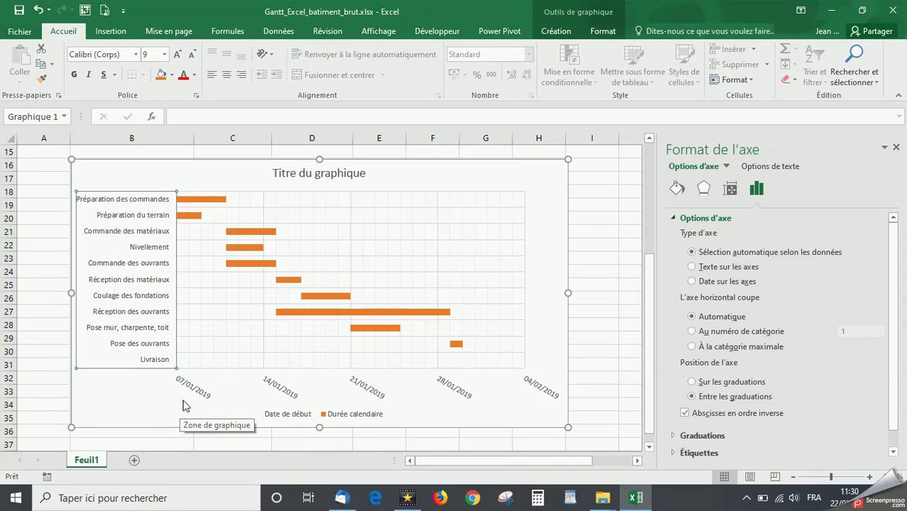
{"action": "left_click", "coordinate": [603, 256]}
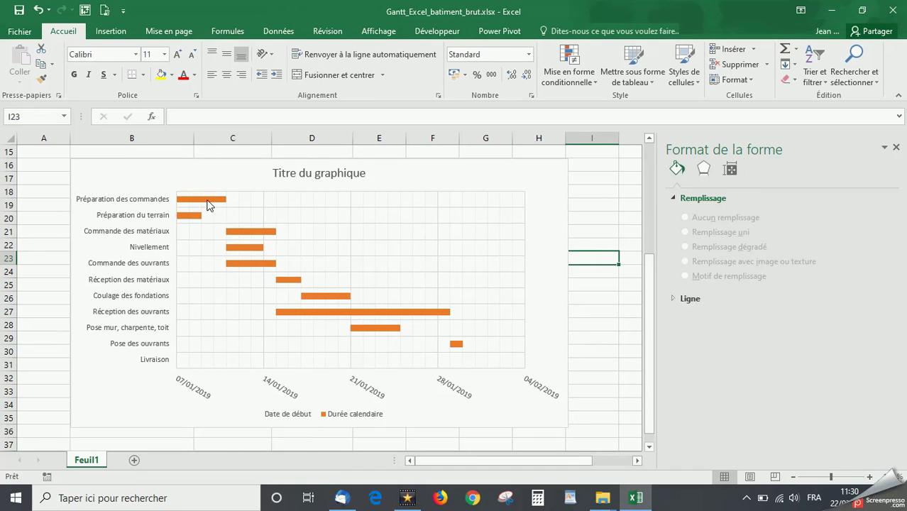
Add data labels to the Durée calendaire series so each bar shows its duration
{"action": "mouse_move", "coordinate": [208, 205]}
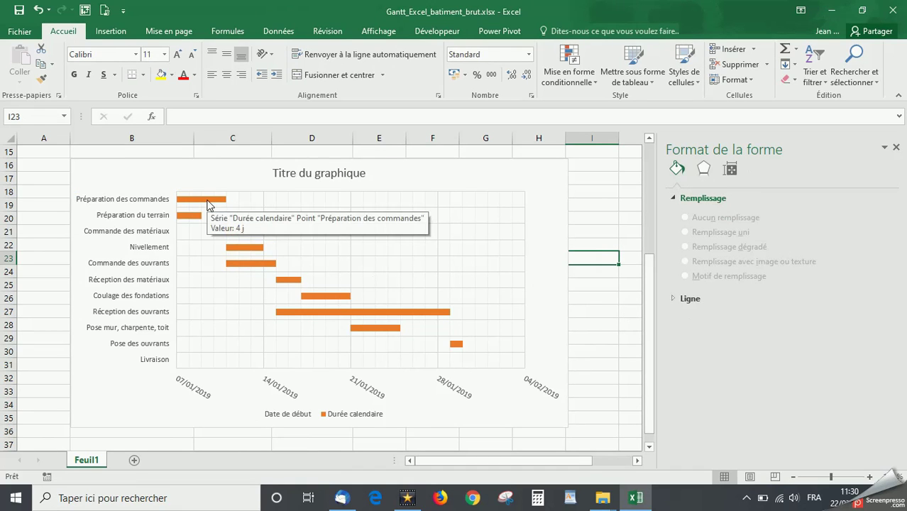
{"action": "right_click", "coordinate": [208, 206]}
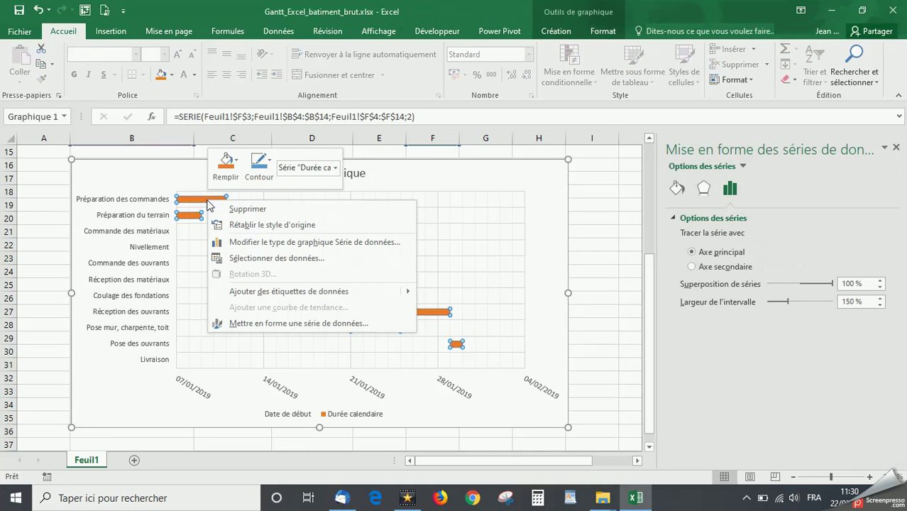
{"action": "left_click", "coordinate": [253, 291]}
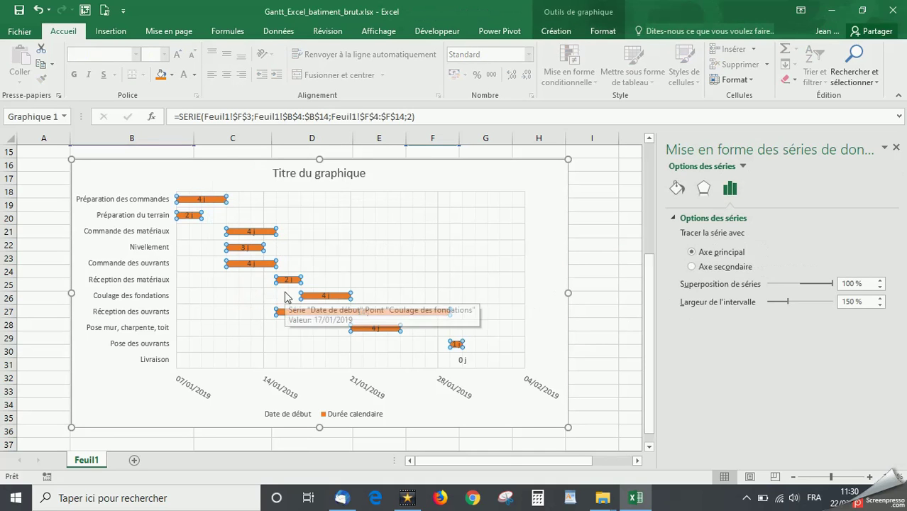
{"action": "left_click", "coordinate": [621, 317]}
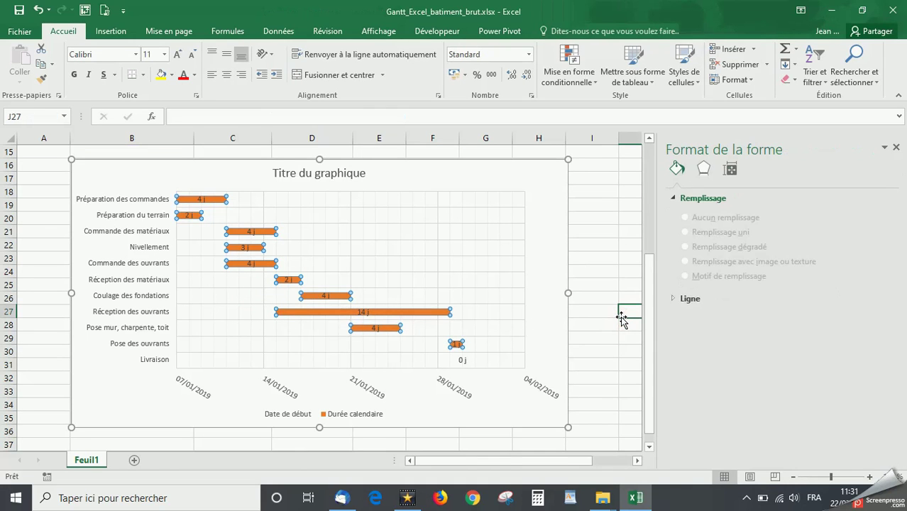
Delete the Date de début entry from the chart legend
{"action": "left_click", "coordinate": [301, 418]}
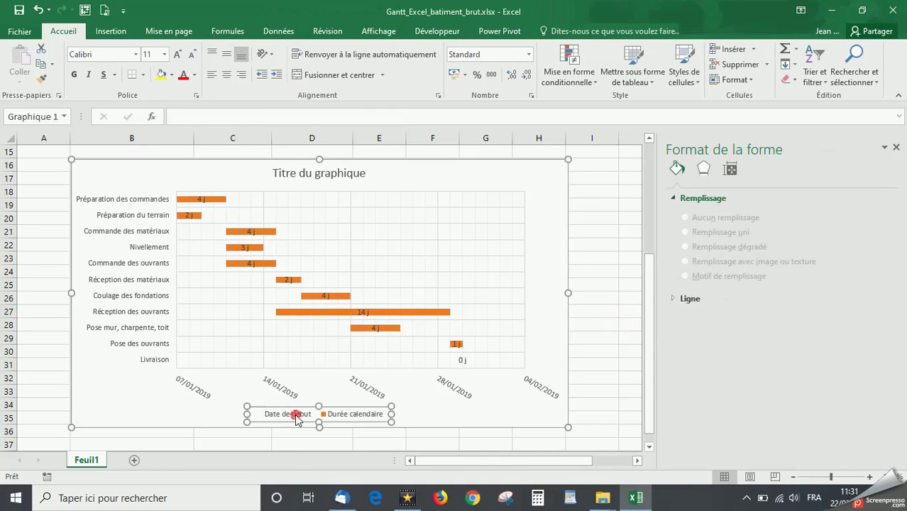
{"action": "left_click", "coordinate": [297, 419]}
{"action": "key", "text": "Delete"}
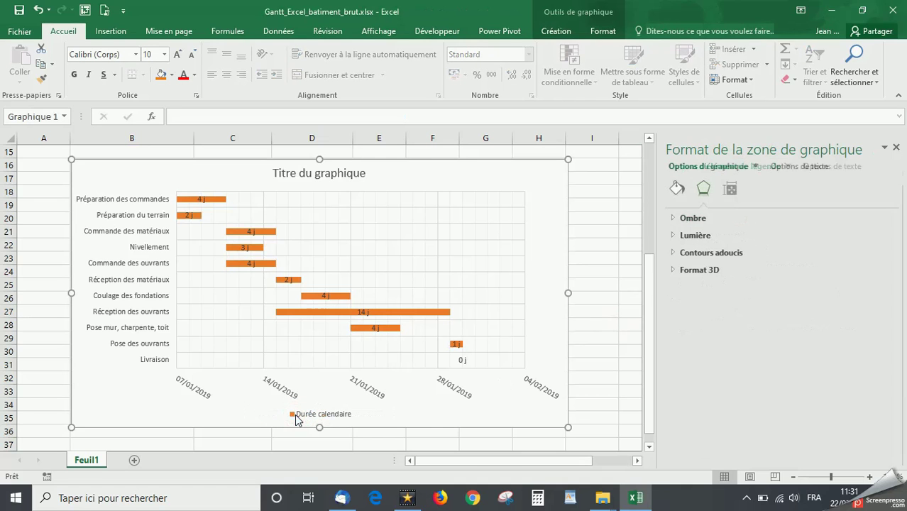
Replace the chart title with "Planning des tâches"
{"action": "left_click", "coordinate": [325, 176]}
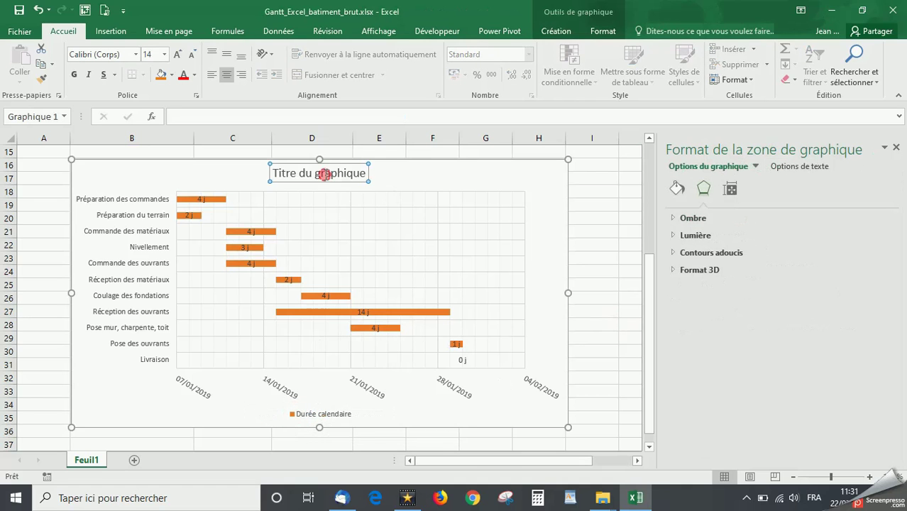
{"action": "left_click_drag", "start_coordinate": [363, 175], "coordinate": [276, 178]}
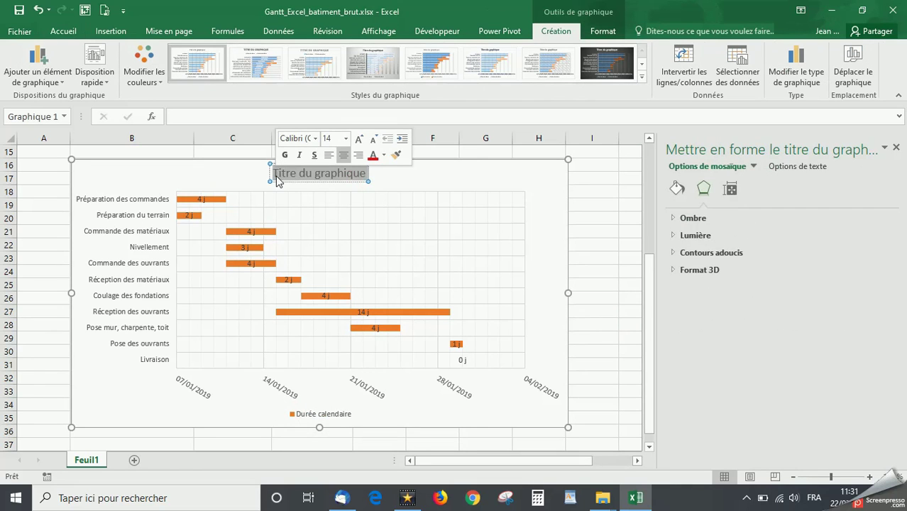
{"action": "type", "text": "Planni"}
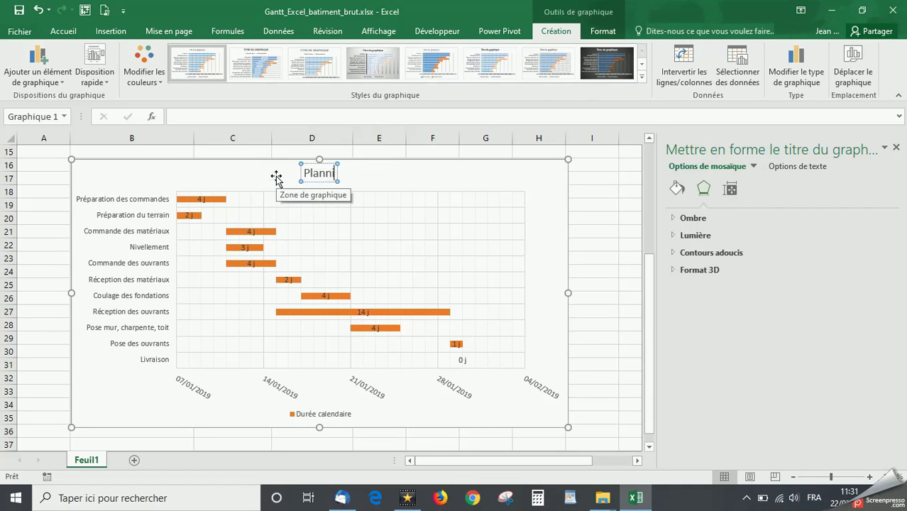
{"action": "type", "text": "ng des t"}
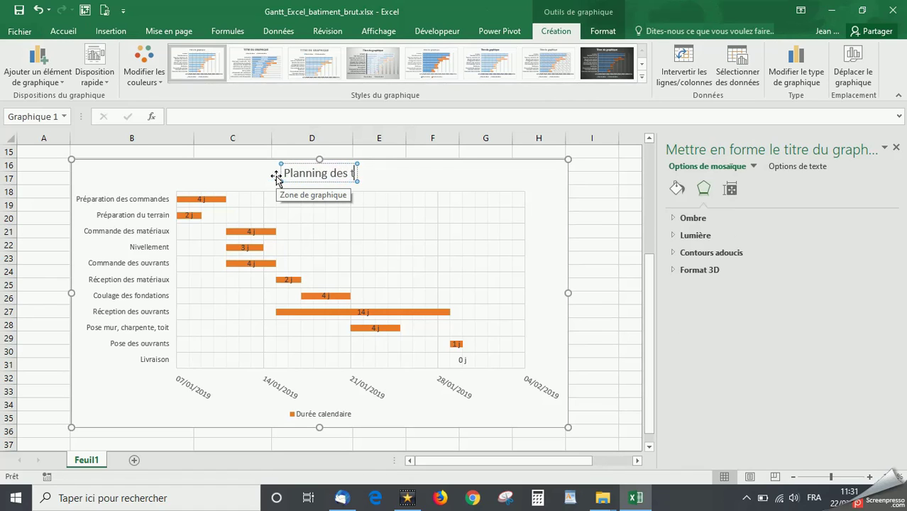
{"action": "type", "text": "âches"}
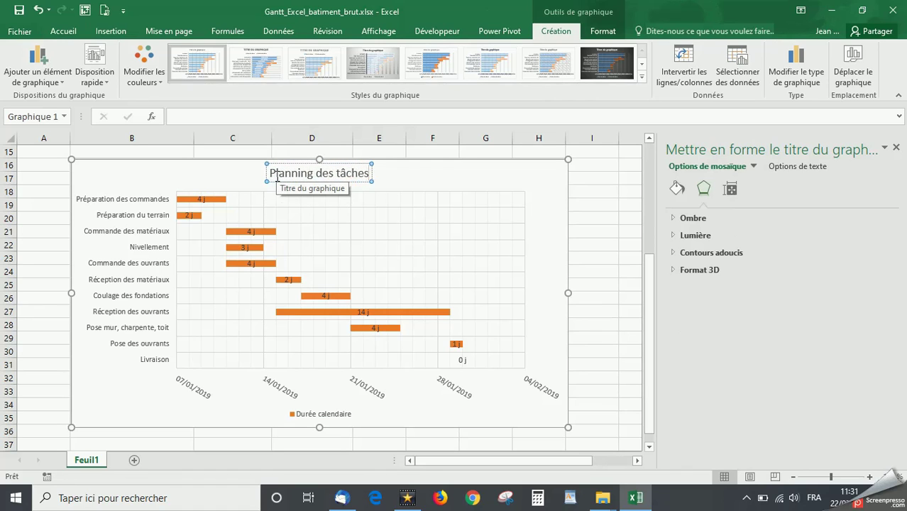
{"action": "left_click", "coordinate": [618, 219]}
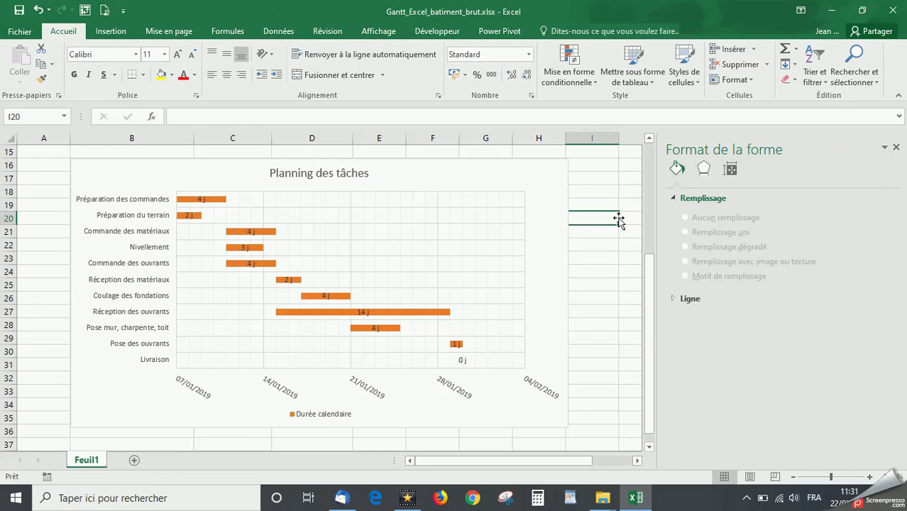
{"action": "left_click", "coordinate": [375, 231]}
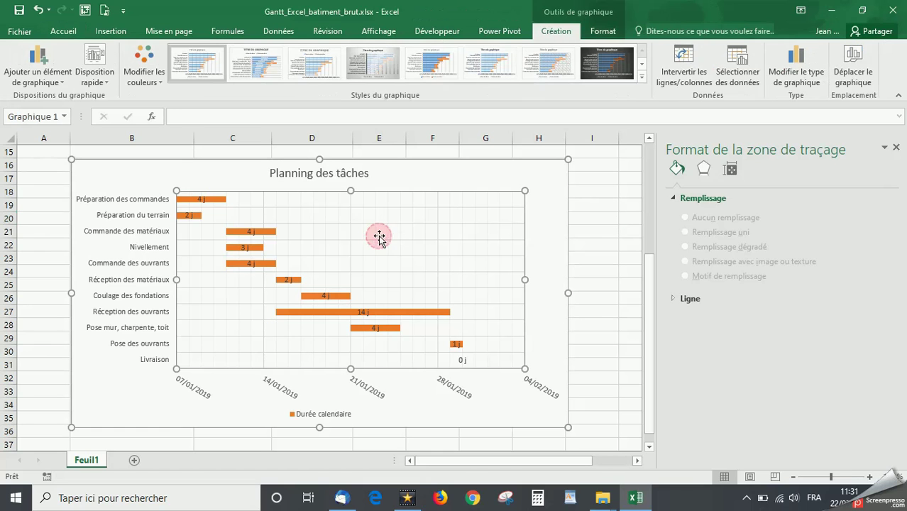
{"action": "left_click", "coordinate": [600, 36]}
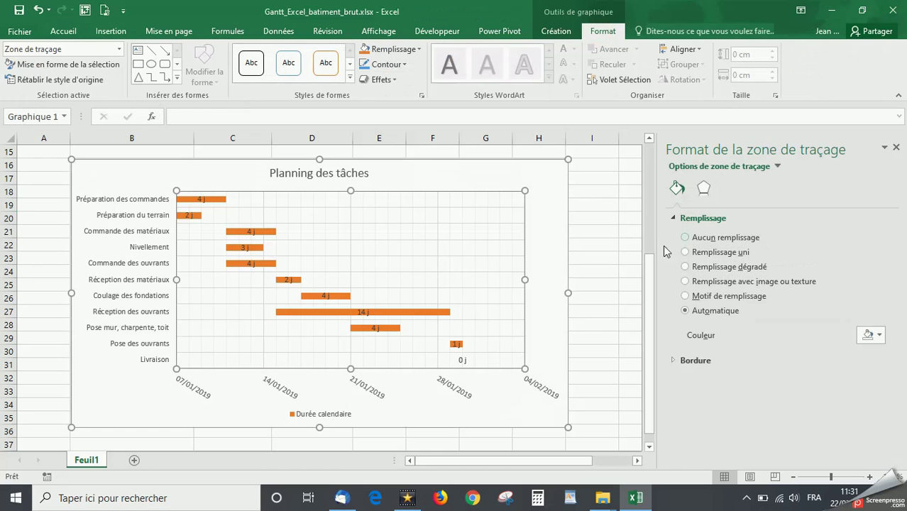
{"action": "left_click", "coordinate": [605, 251]}
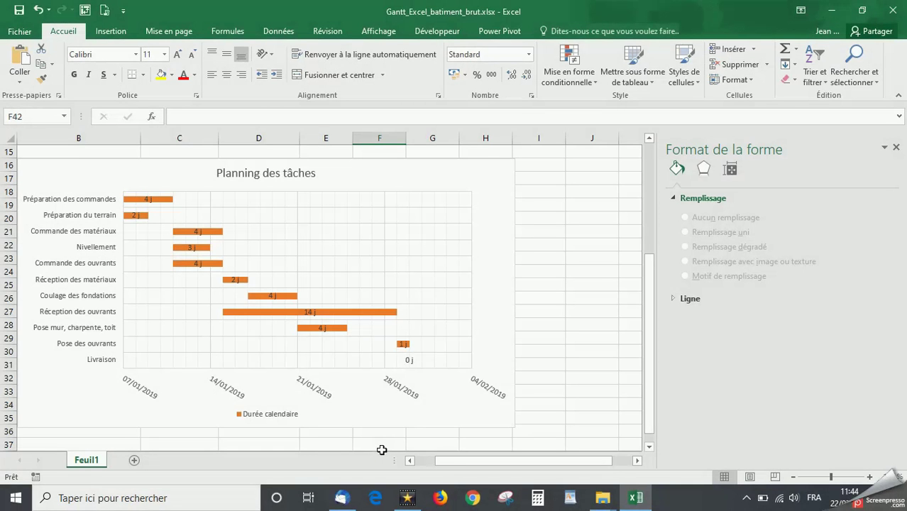
Move only the Livraison data label slightly to the right to leave room for a milestone marker
{"action": "left_click", "coordinate": [408, 362]}
{"action": "left_click", "coordinate": [410, 362]}
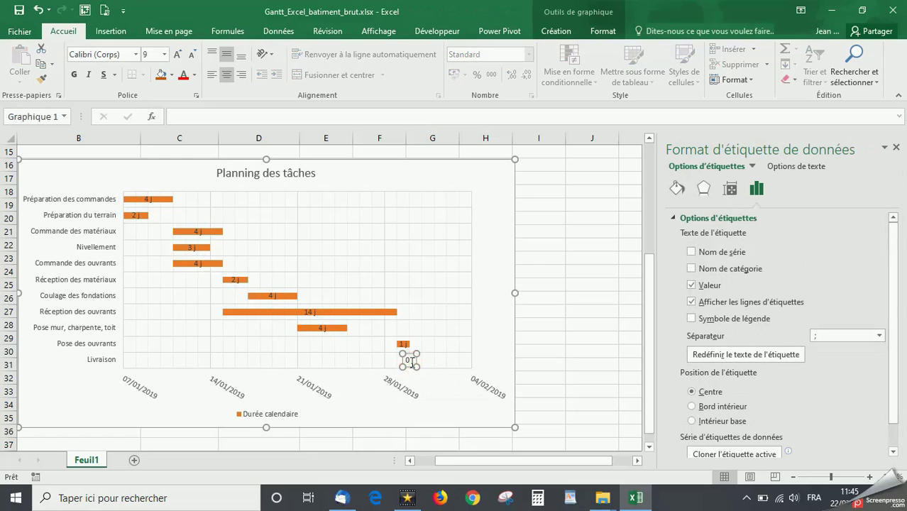
{"action": "left_click_drag", "start_coordinate": [410, 354], "coordinate": [426, 355]}
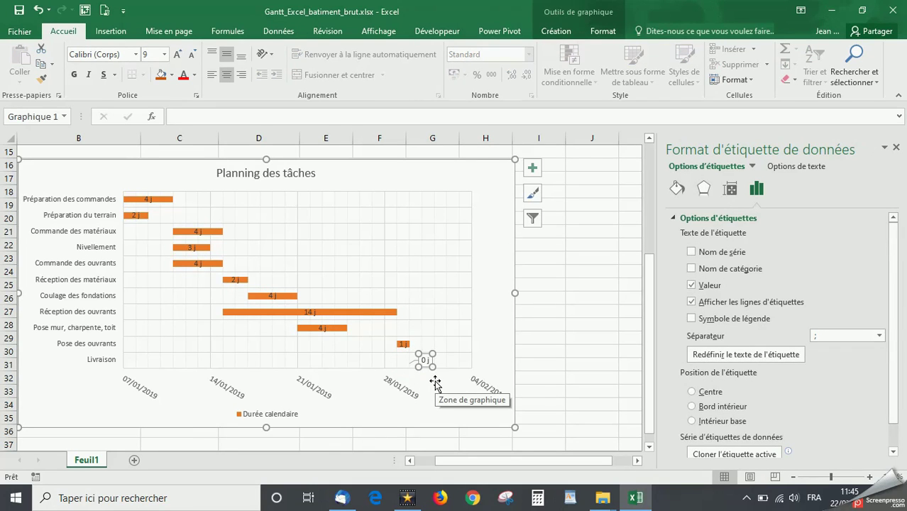
Draw a diamond shape about 0.46 cm high and 0.31 cm wide at the Livraison date, beside its 0 j label
{"action": "left_click", "coordinate": [111, 31]}
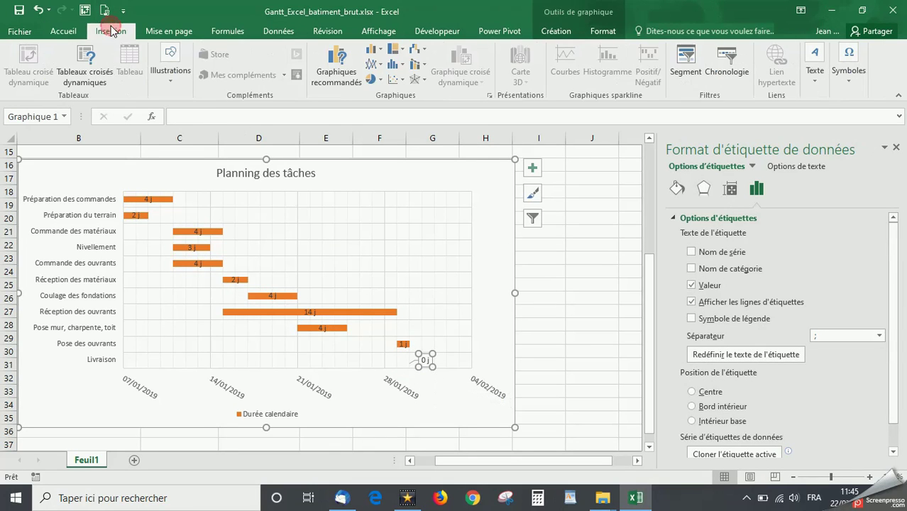
{"action": "left_click", "coordinate": [171, 83]}
{"action": "left_click", "coordinate": [225, 144]}
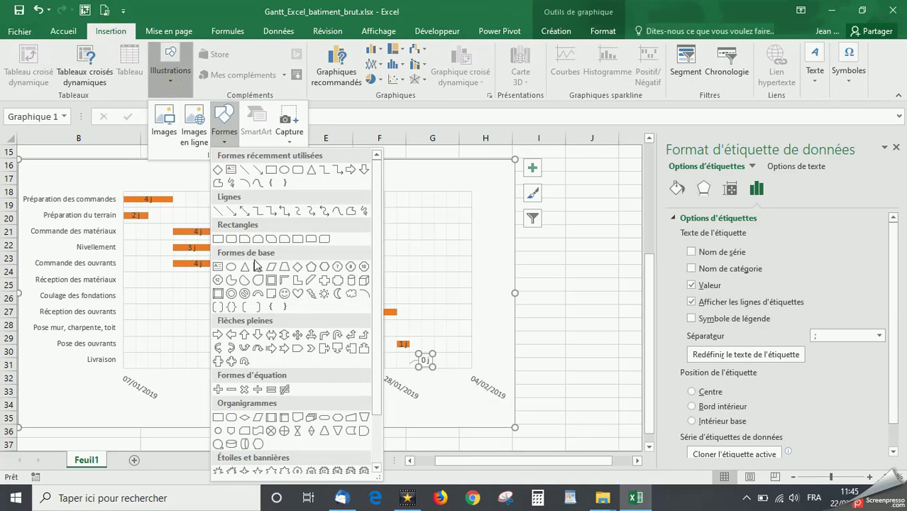
{"action": "left_click", "coordinate": [298, 268]}
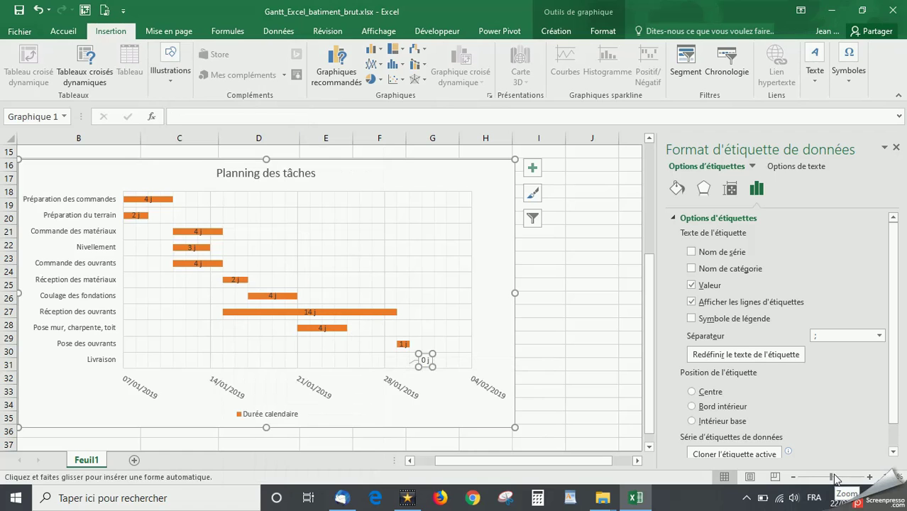
{"action": "left_click_drag", "start_coordinate": [834, 478], "coordinate": [838, 477]}
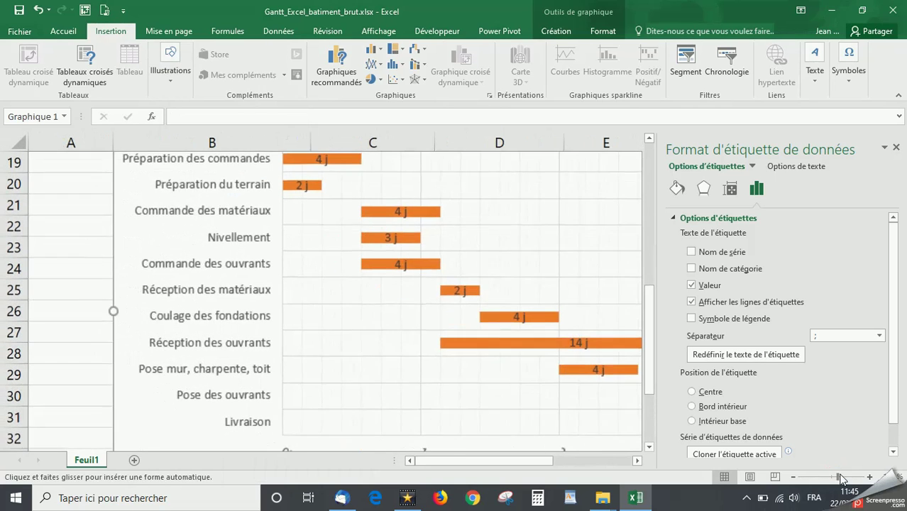
{"action": "left_click_drag", "start_coordinate": [536, 460], "coordinate": [601, 460]}
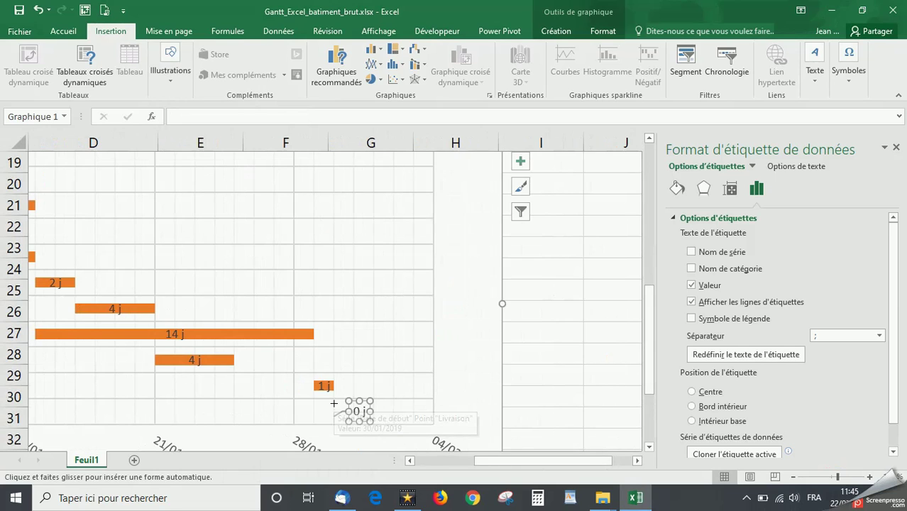
{"action": "mouse_move", "coordinate": [333, 402]}
{"action": "left_mouse_down"}
{"action": "mouse_move", "coordinate": [321, 422]}
{"action": "mouse_move", "coordinate": [334, 411]}
{"action": "left_mouse_up"}
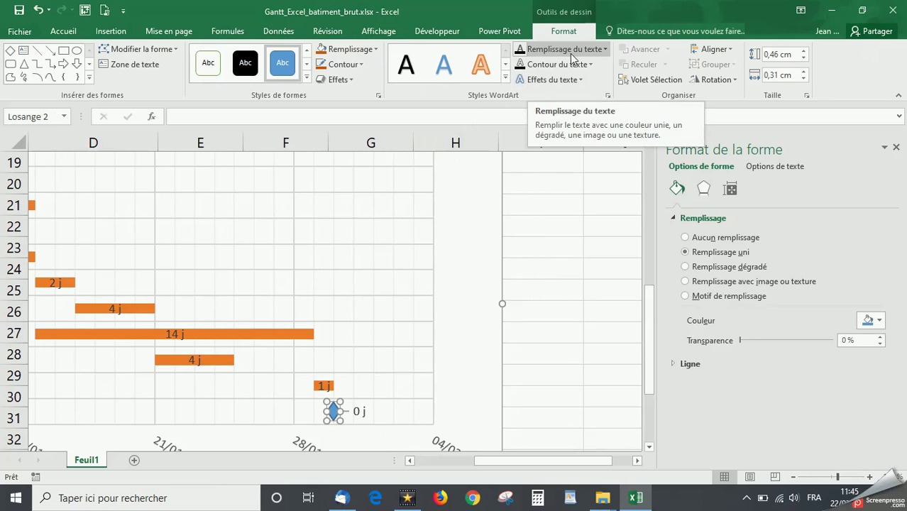
Give the Livraison milestone diamond a dark orange fill and an orange outline
{"action": "left_click", "coordinate": [375, 49]}
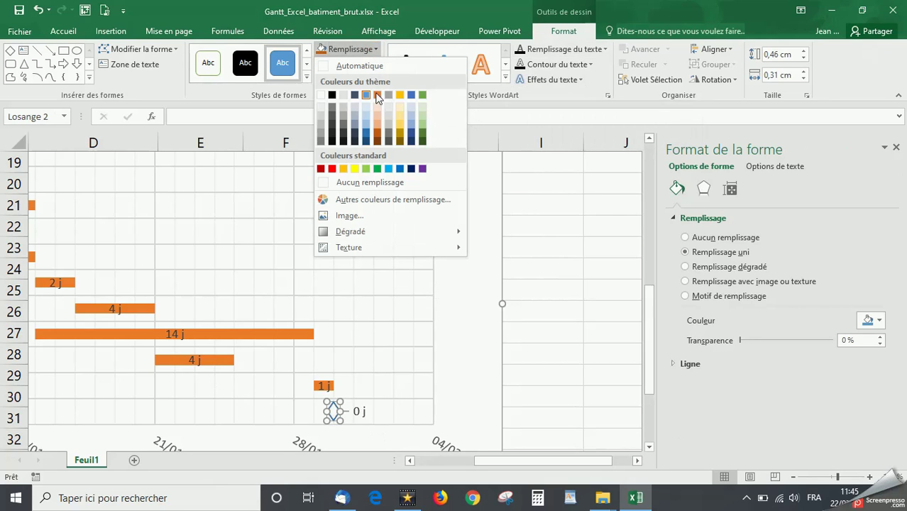
{"action": "left_click", "coordinate": [378, 139]}
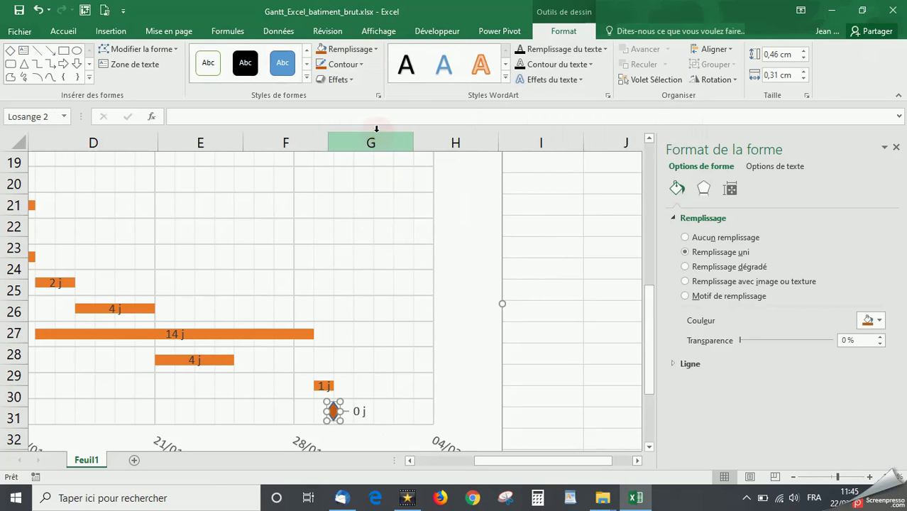
{"action": "left_click", "coordinate": [363, 64]}
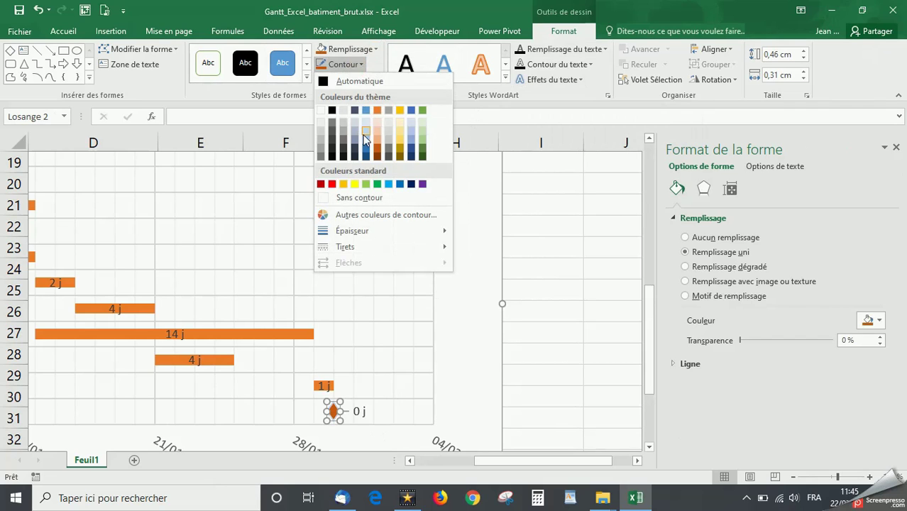
{"action": "left_click", "coordinate": [380, 142]}
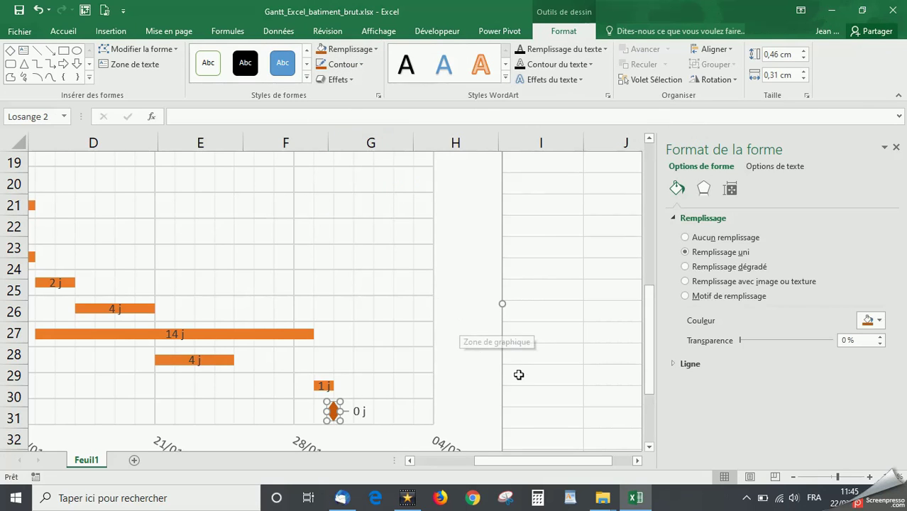
{"action": "left_click", "coordinate": [526, 398]}
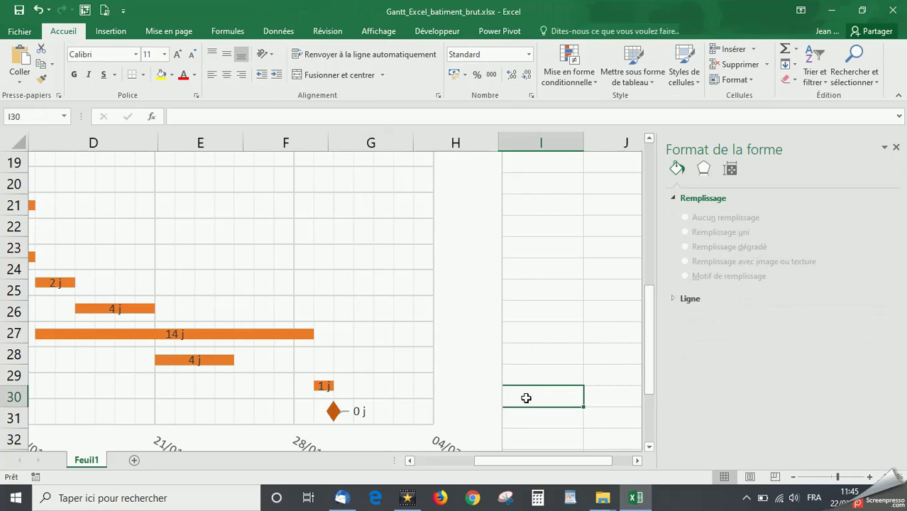
{"action": "left_click", "coordinate": [831, 476]}
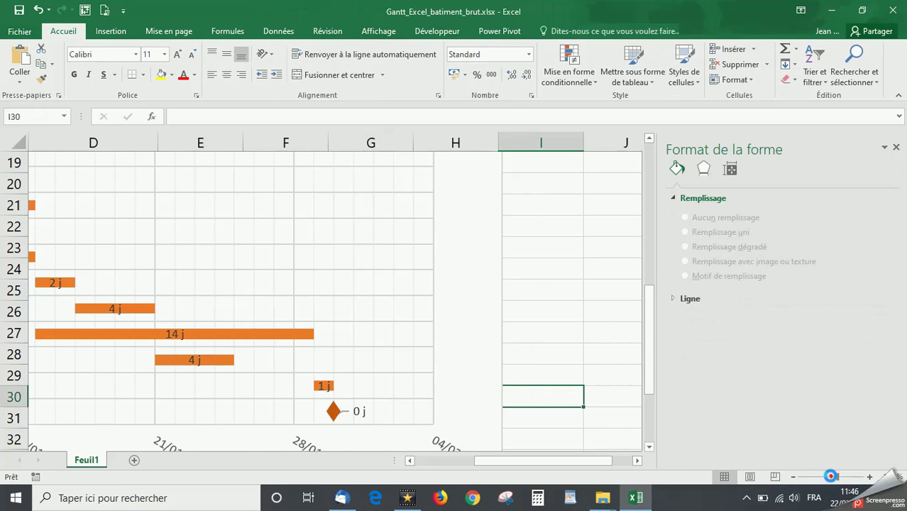